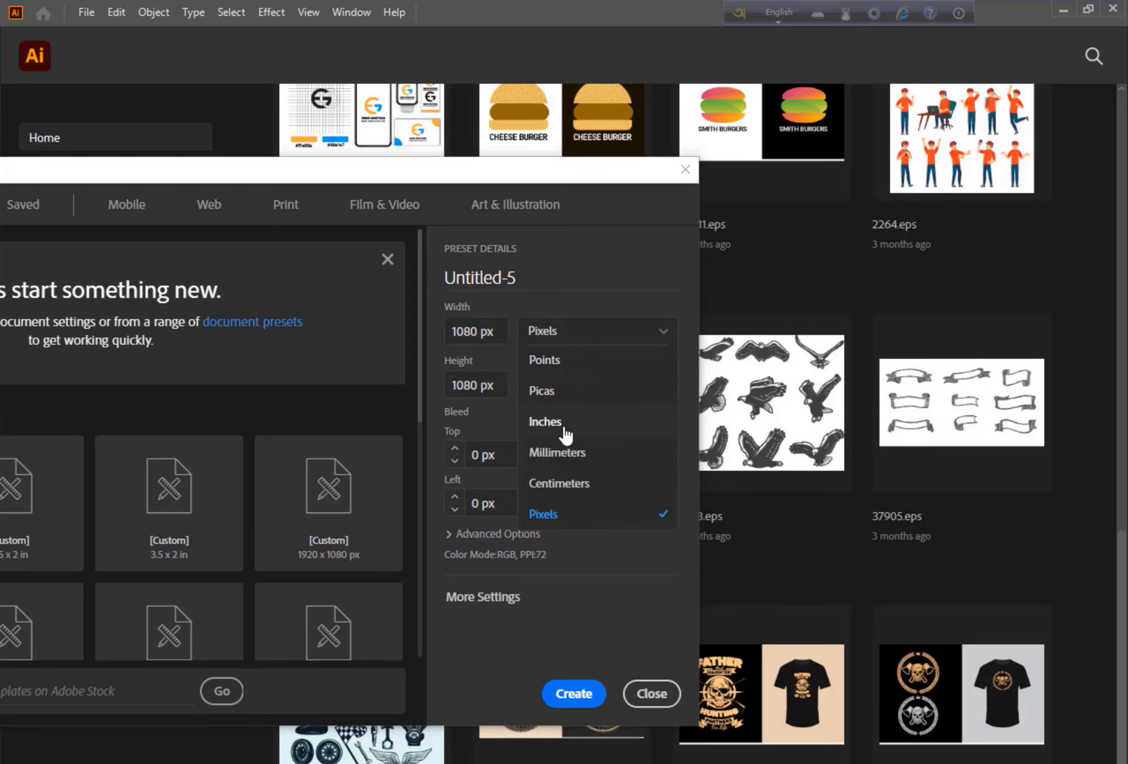
Step: Set the new document's size to 3.5 by 2 inches with a 0.125 inch bleed on all sides
left_click(563, 425)
left_click(448, 331)
type("3")
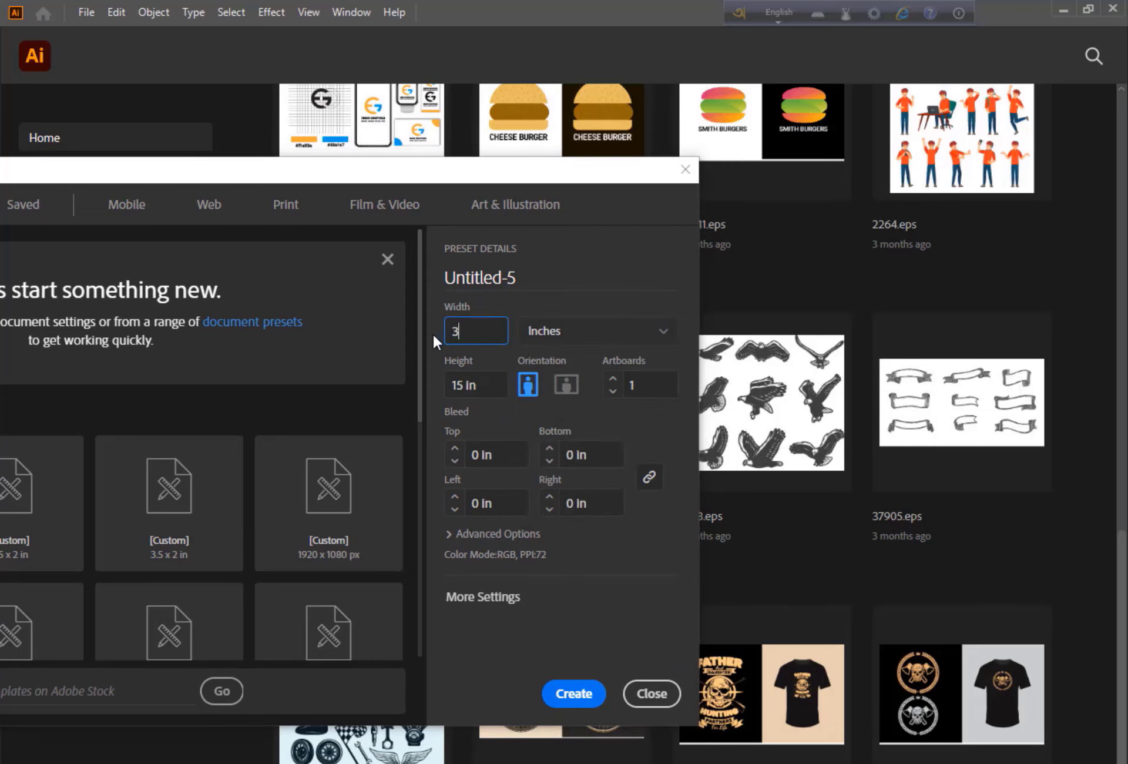
type(".5")
key("Tab")
type("2")
key("Tab")
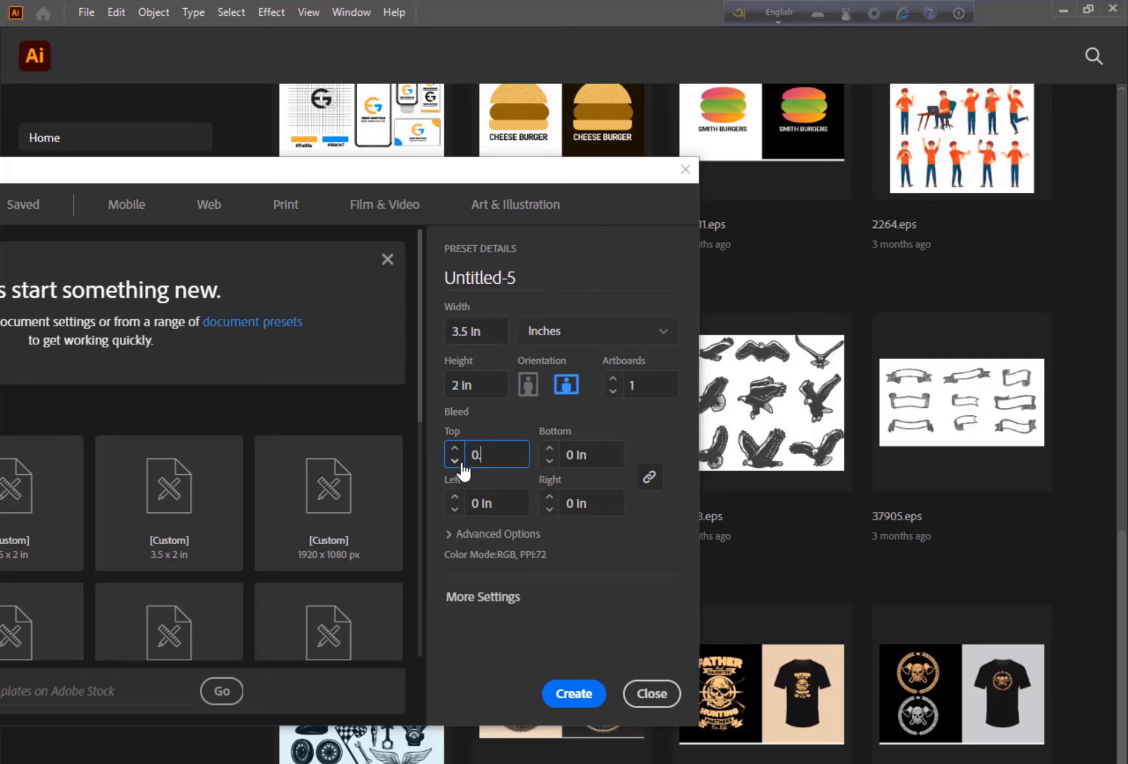
left_click(579, 546)
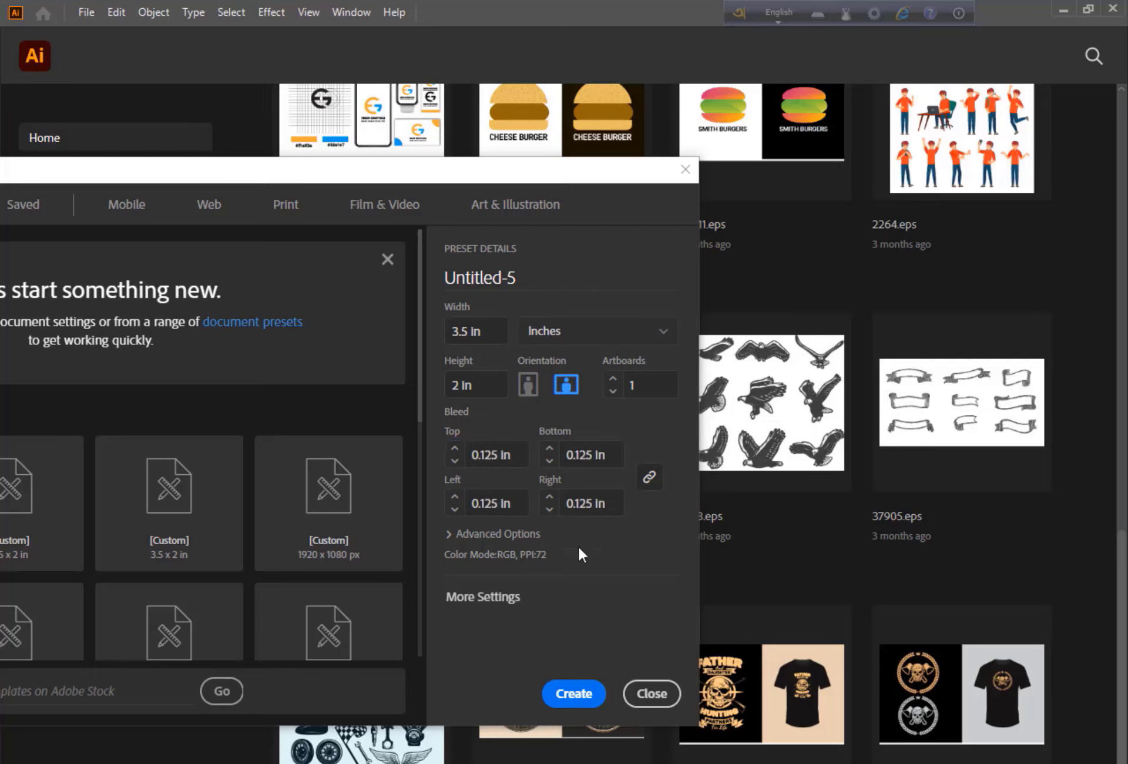
Step: Expand the new document's advanced options and set the number of artboards to 2
left_click(459, 534)
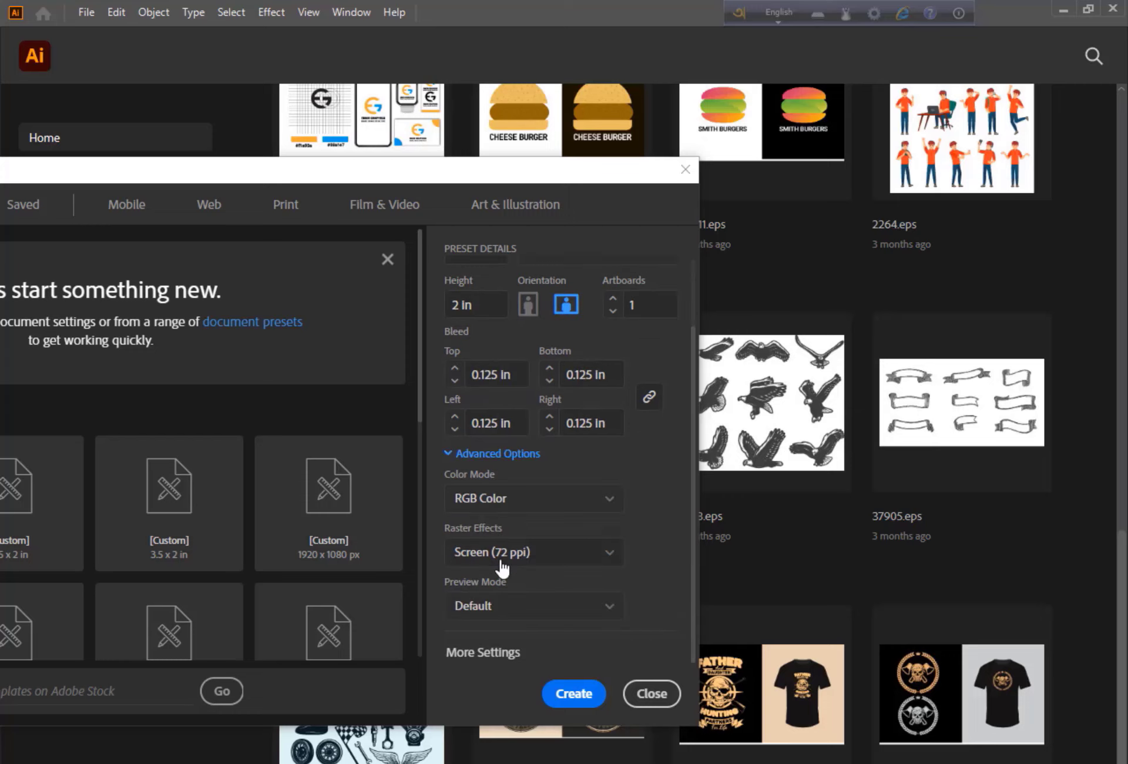
left_click(570, 555)
left_click(648, 307)
Step: Set the raster effects to High (300 ppi) and the color mode to CMYK Color, keeping the Default preview mode
left_click(525, 565)
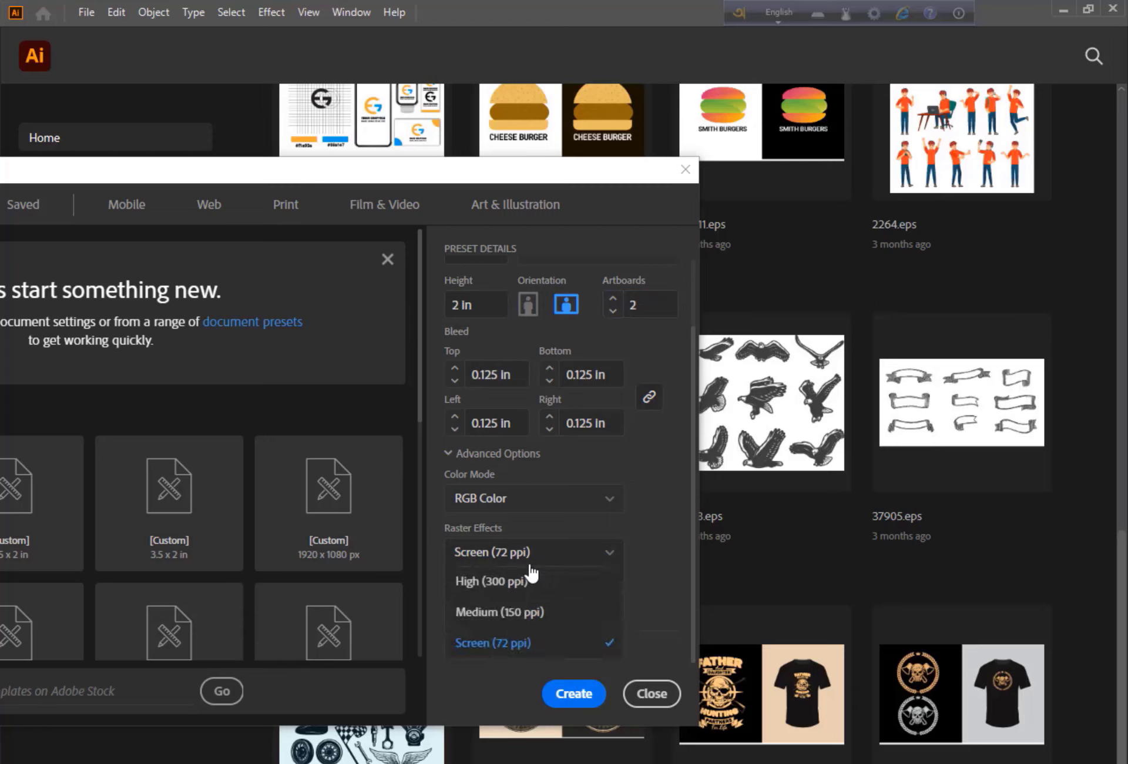
left_click(529, 581)
left_click(532, 605)
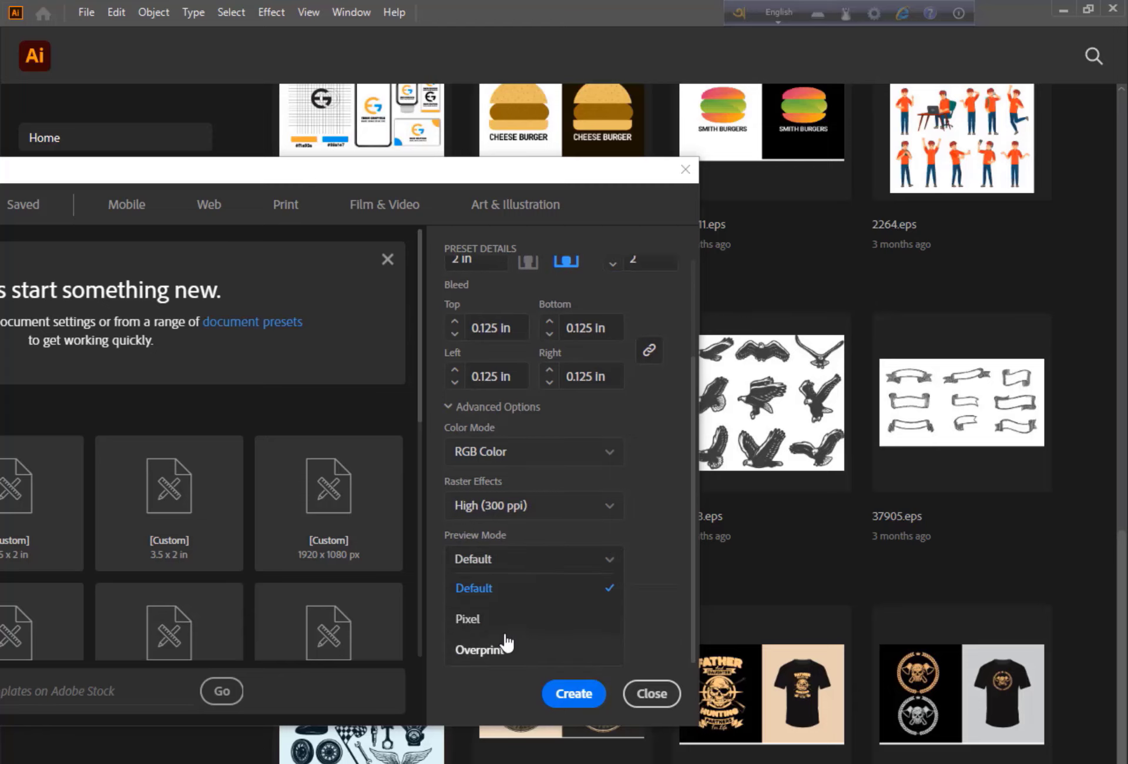
left_click(629, 525)
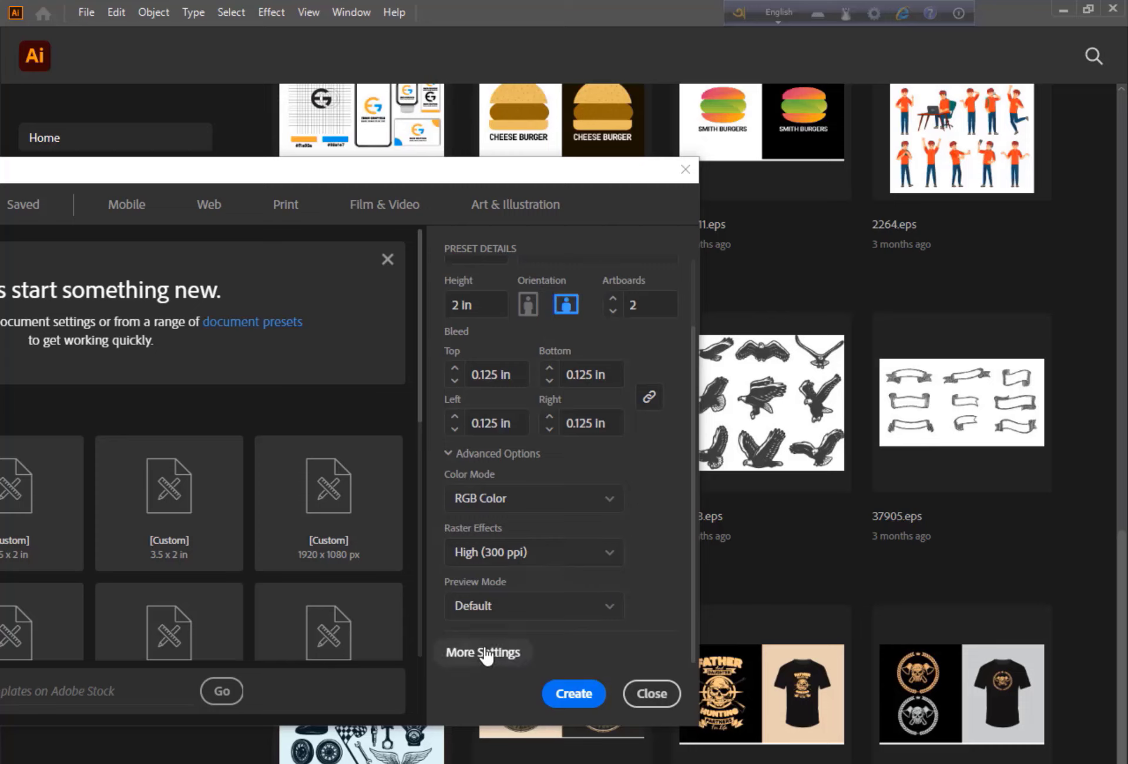
left_click(552, 504)
left_click(525, 557)
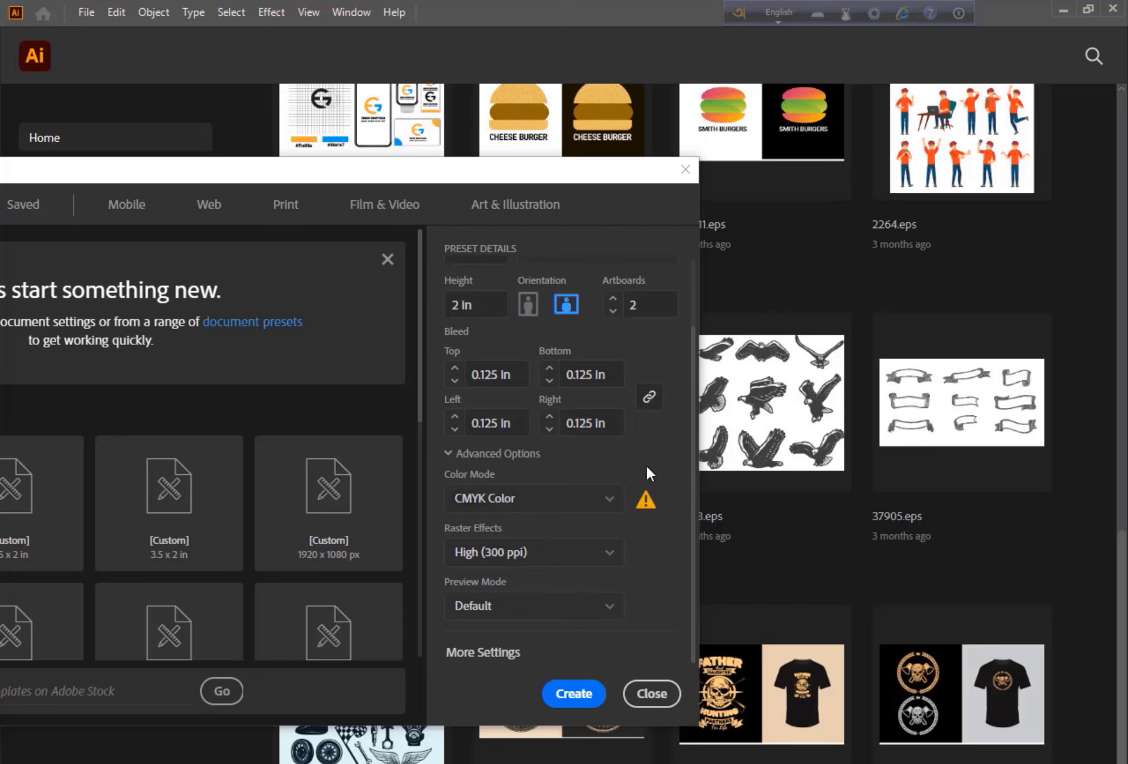
Step: Set the color mode to RGB Color and the raster effects to Screen (72 ppi), and create the document
left_click(580, 510)
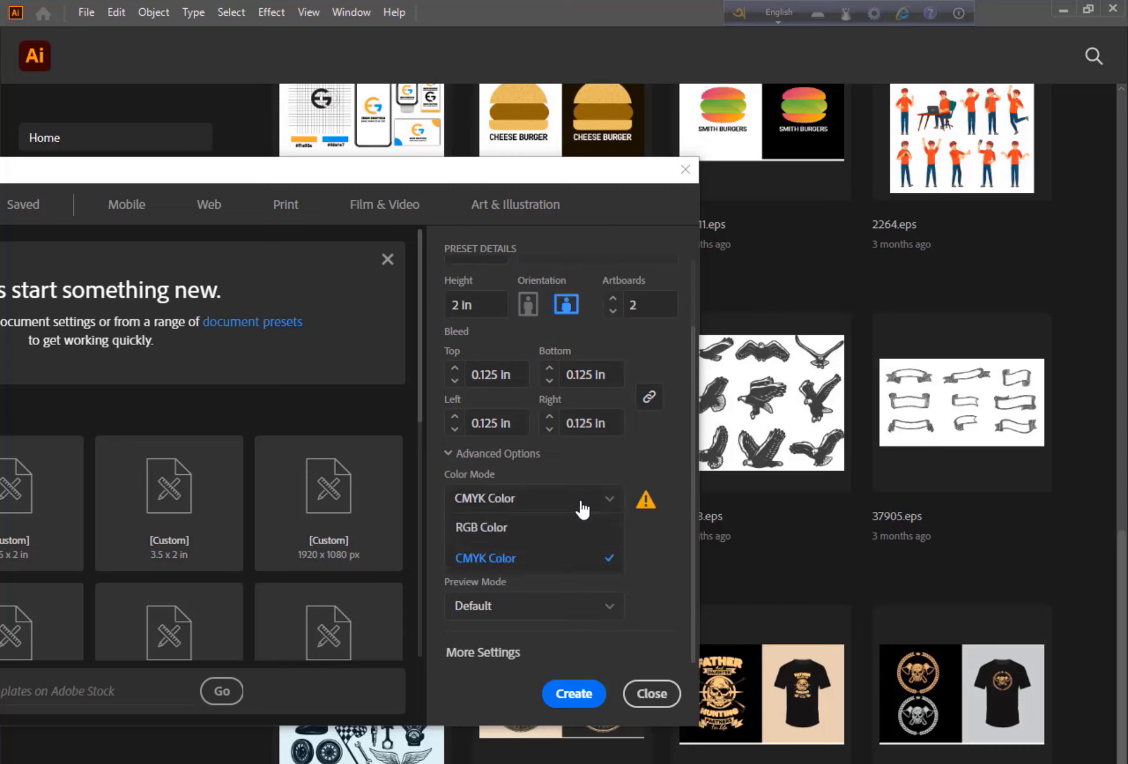
left_click(594, 526)
left_click(587, 553)
left_click(552, 640)
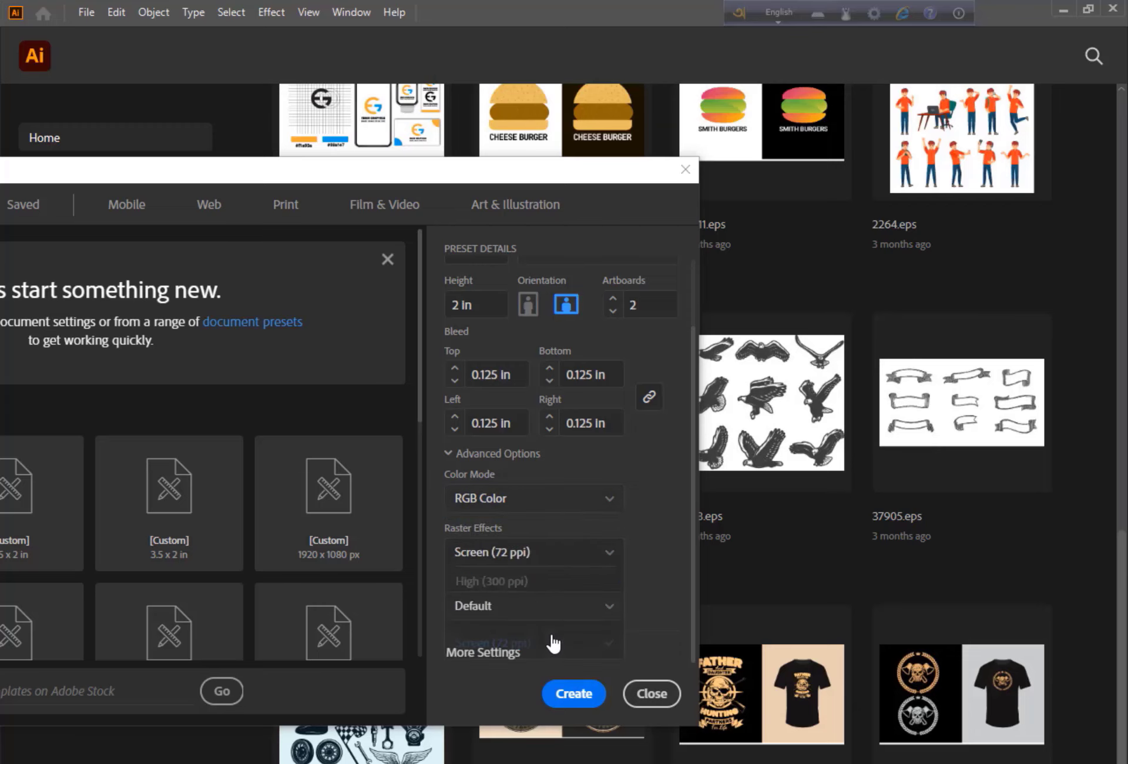
scroll(564, 467, "up", 2)
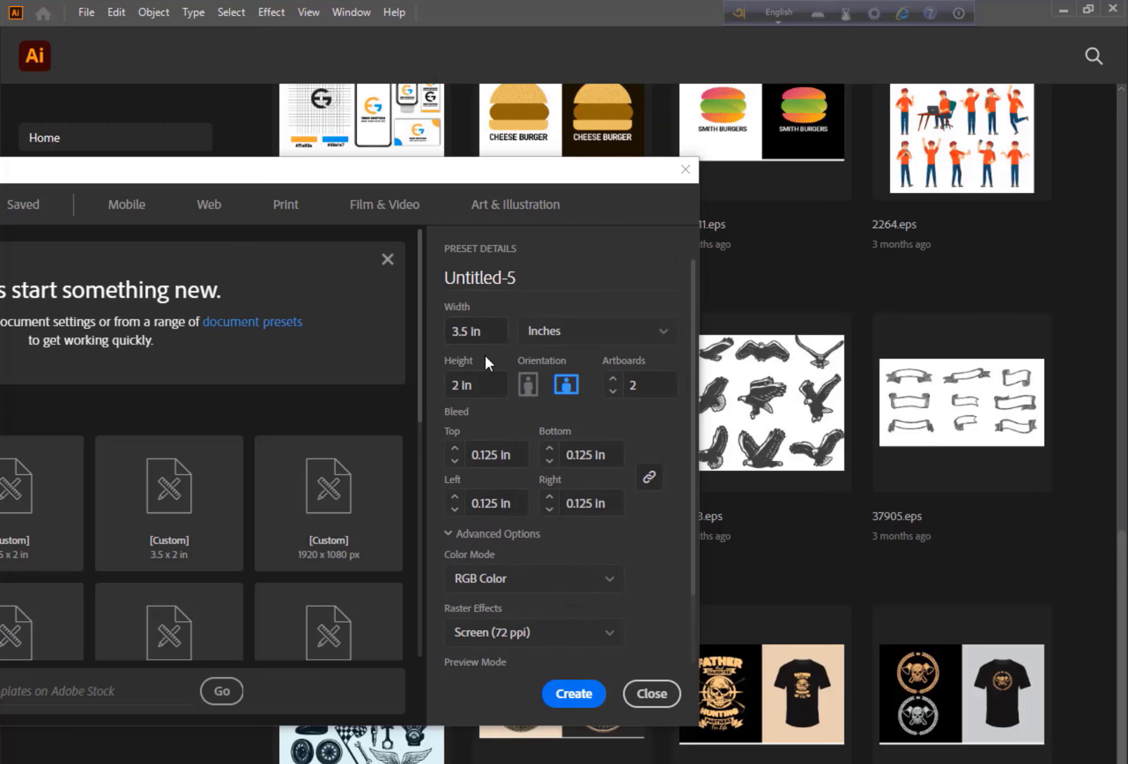
left_click(547, 685)
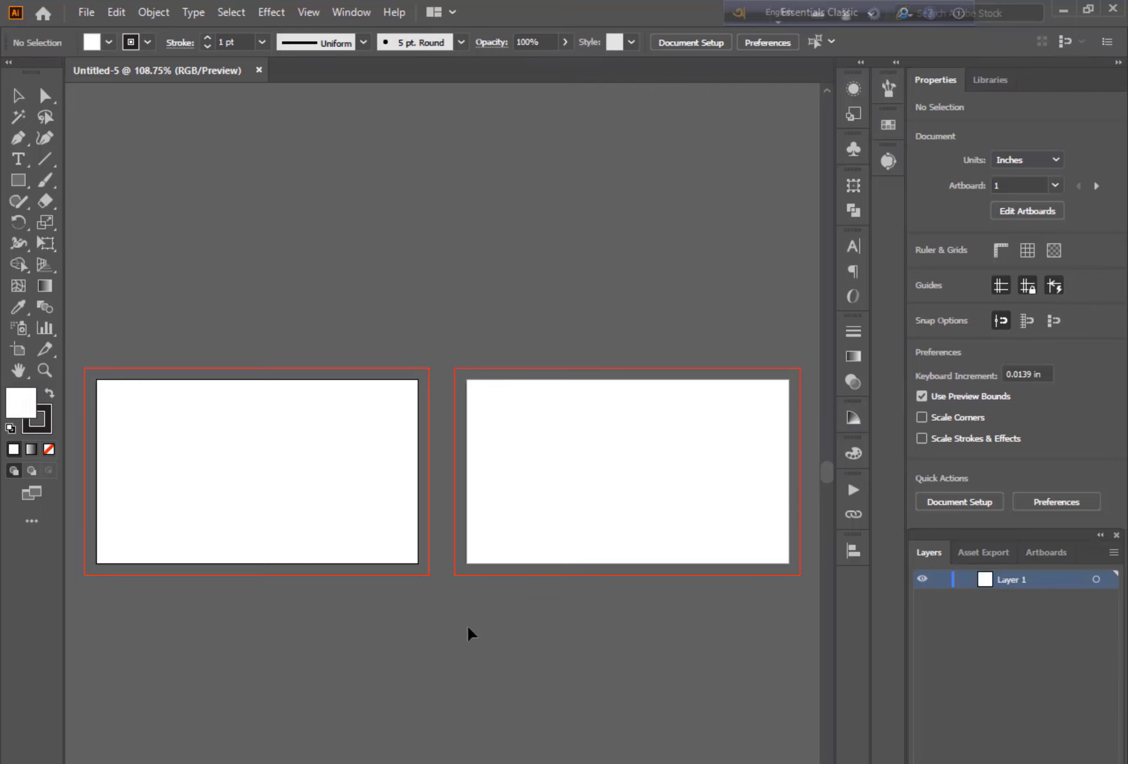
Step: Draw a 3.75 by 2.25 inch white rectangle without stroke over the first artboard, reaching the bleed edges
key("ctrl+equal")
key("ctrl+equal")
left_click_drag(279, 533, 595, 529)
left_click(49, 449)
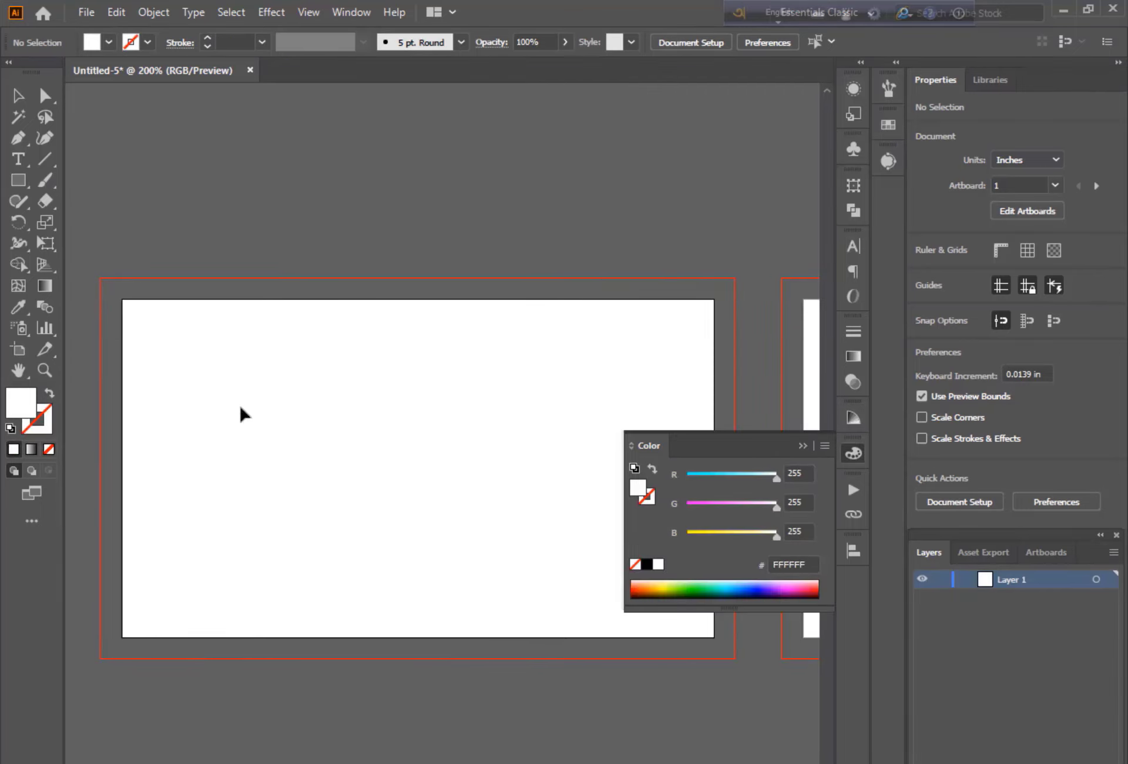
left_click(803, 446)
left_click(18, 179)
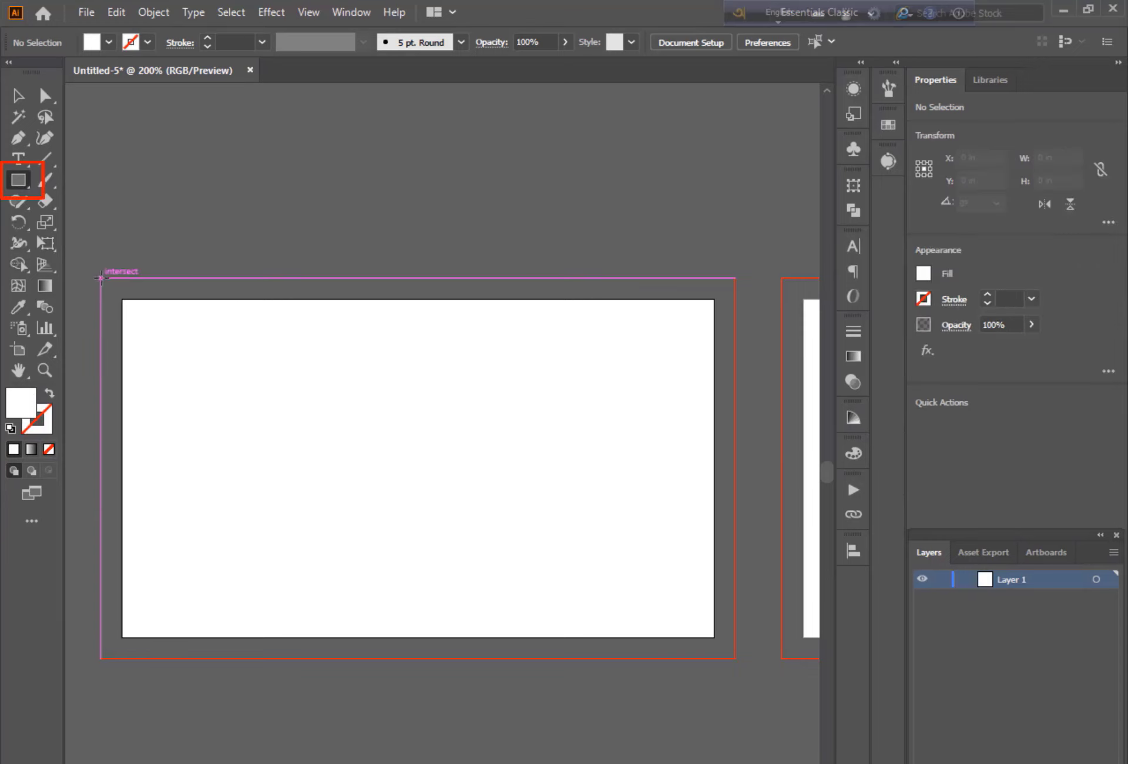
left_click_drag(100, 278, 735, 658)
key("v")
left_click(128, 138)
Step: Offset the rectangle's path by -0.25 in with Miter joins to create an inset safe-area rectangle
left_click(231, 335)
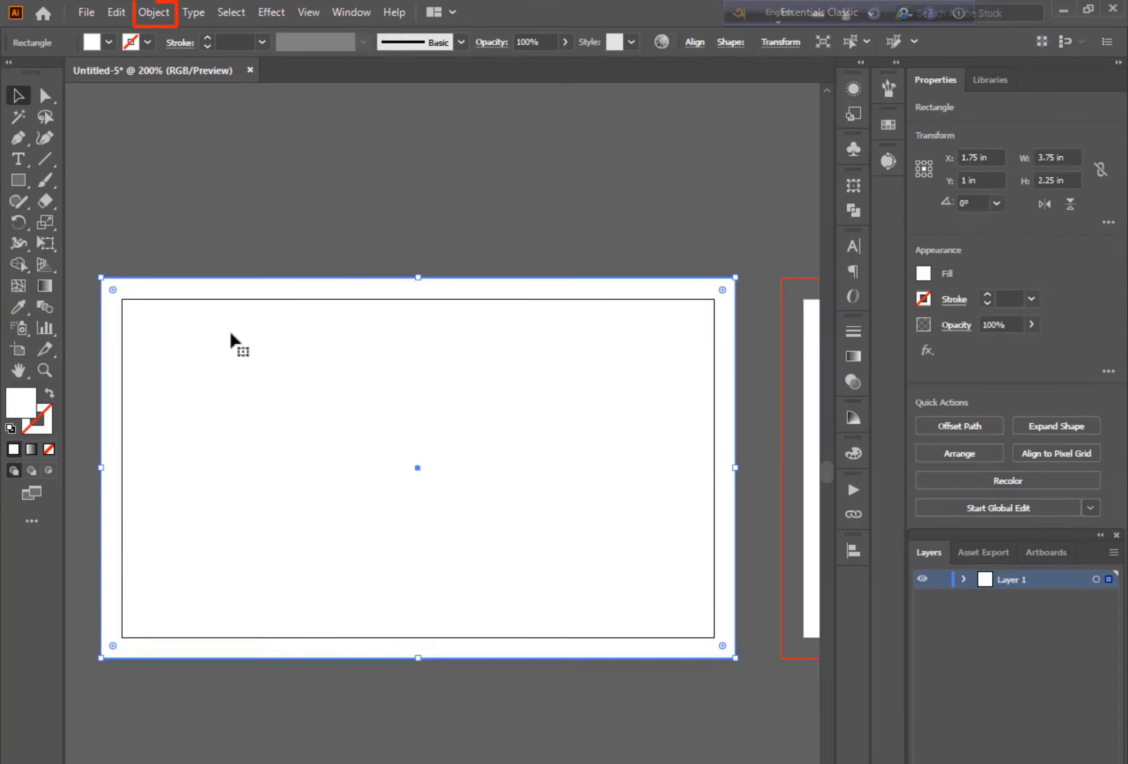
left_click(154, 13)
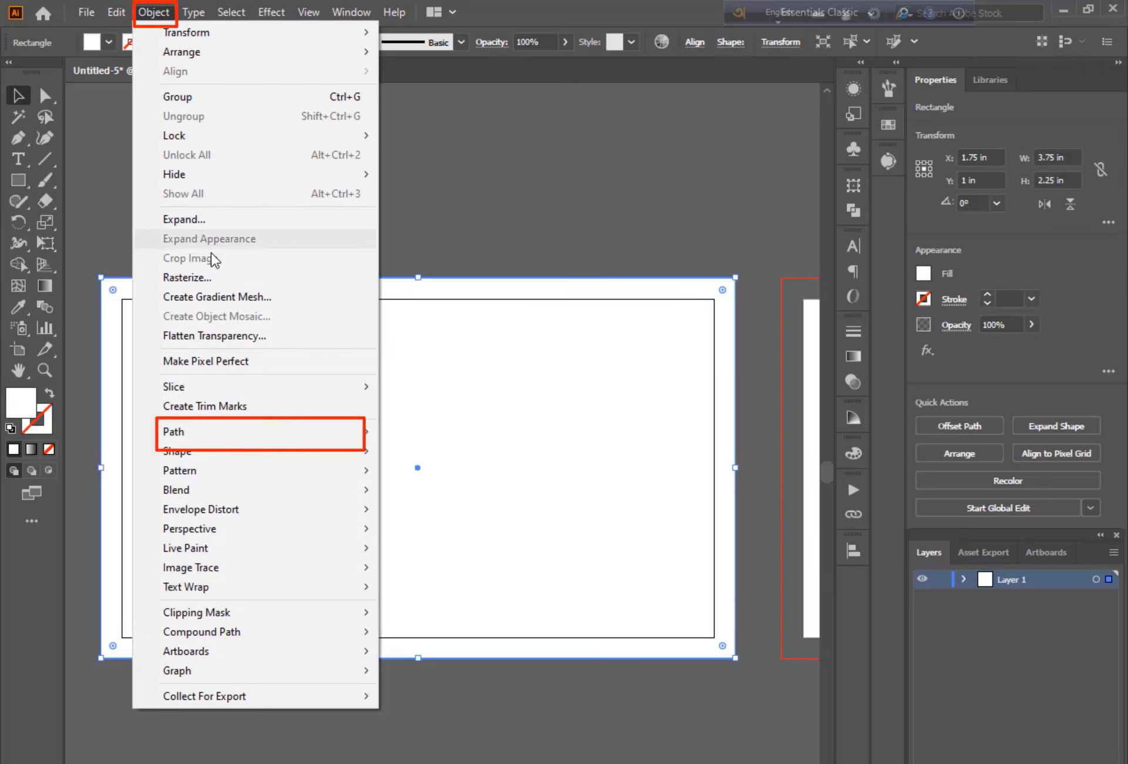
mouse_move(214, 428)
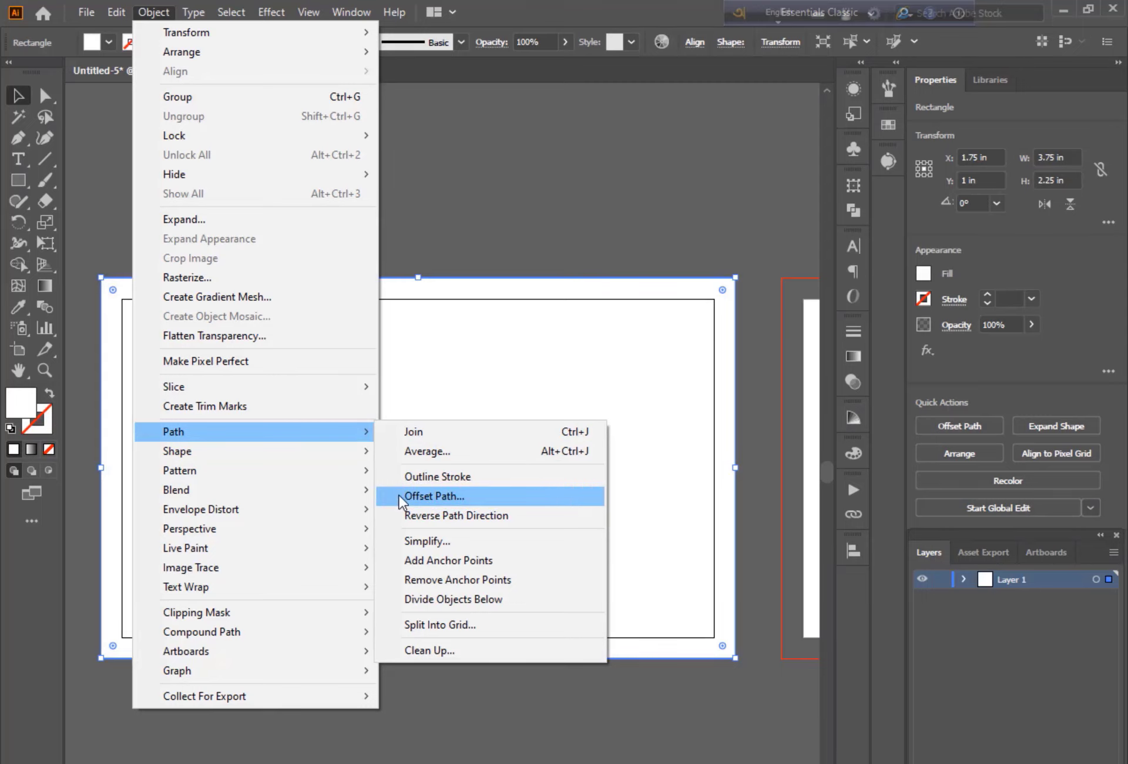
left_click(439, 495)
type("-0.25")
left_click(296, 478)
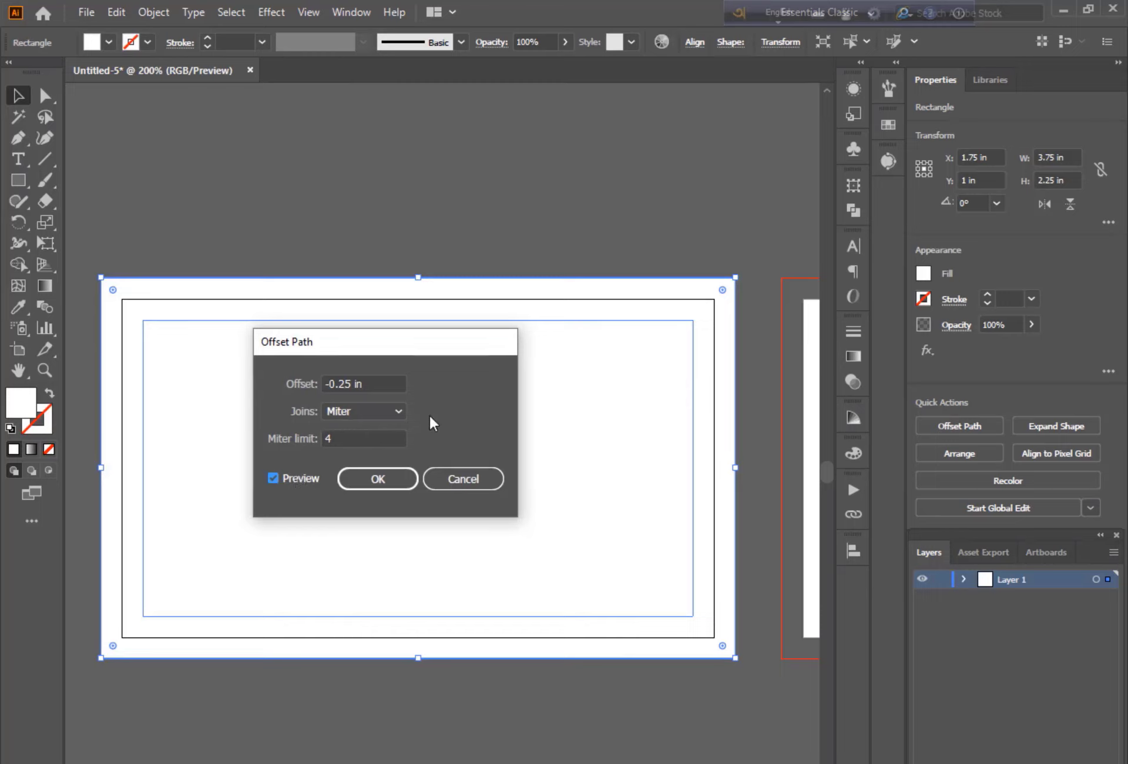
left_click(371, 383)
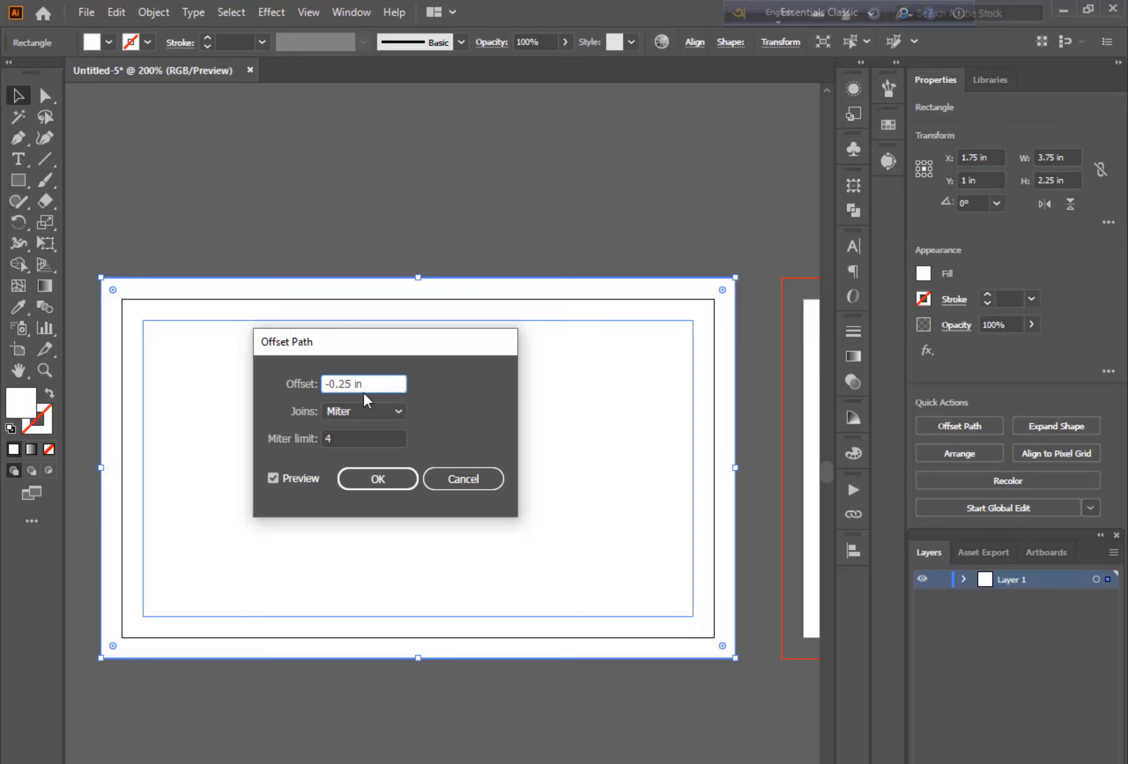
left_click(362, 477)
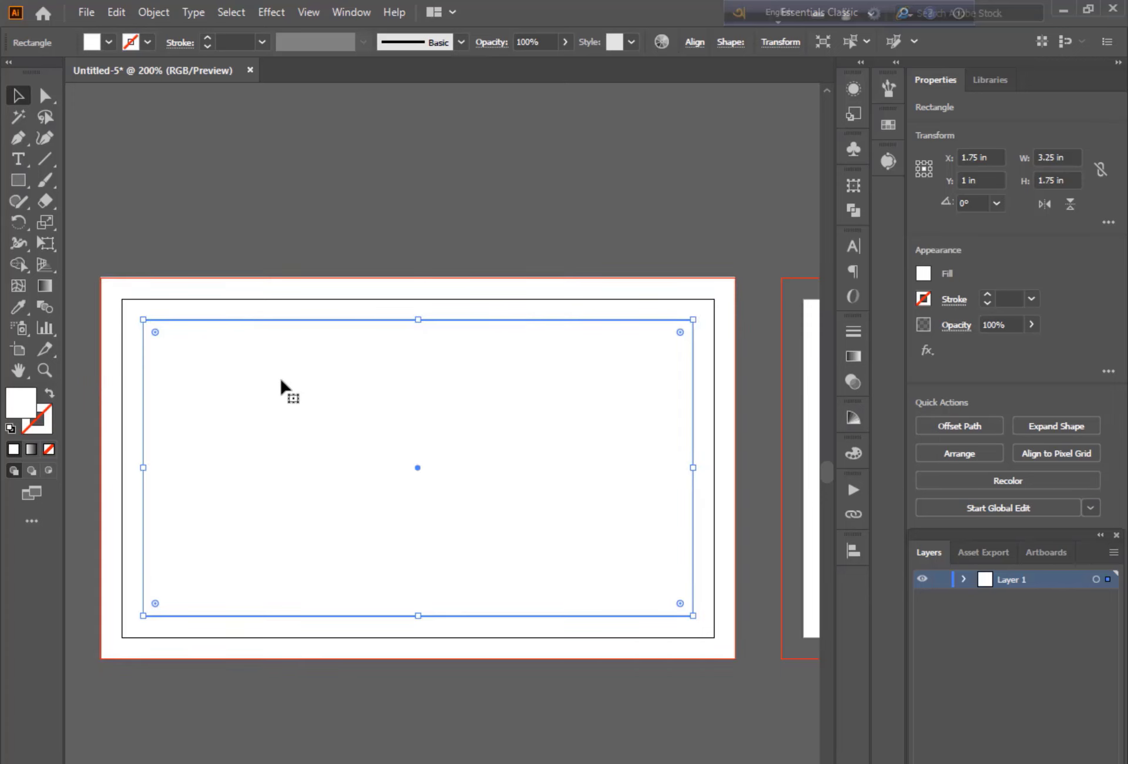
Step: Convert the inset rectangle on the first artboard into guides
right_click(288, 377)
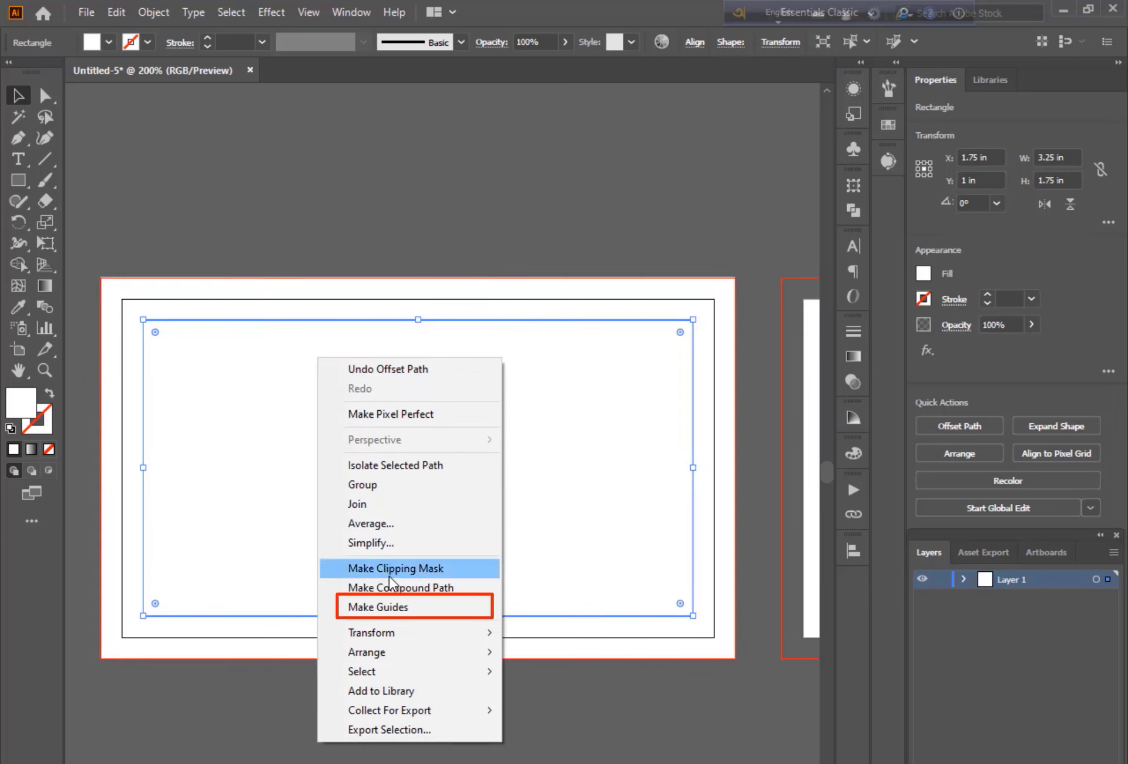
left_click(424, 608)
left_click(425, 604)
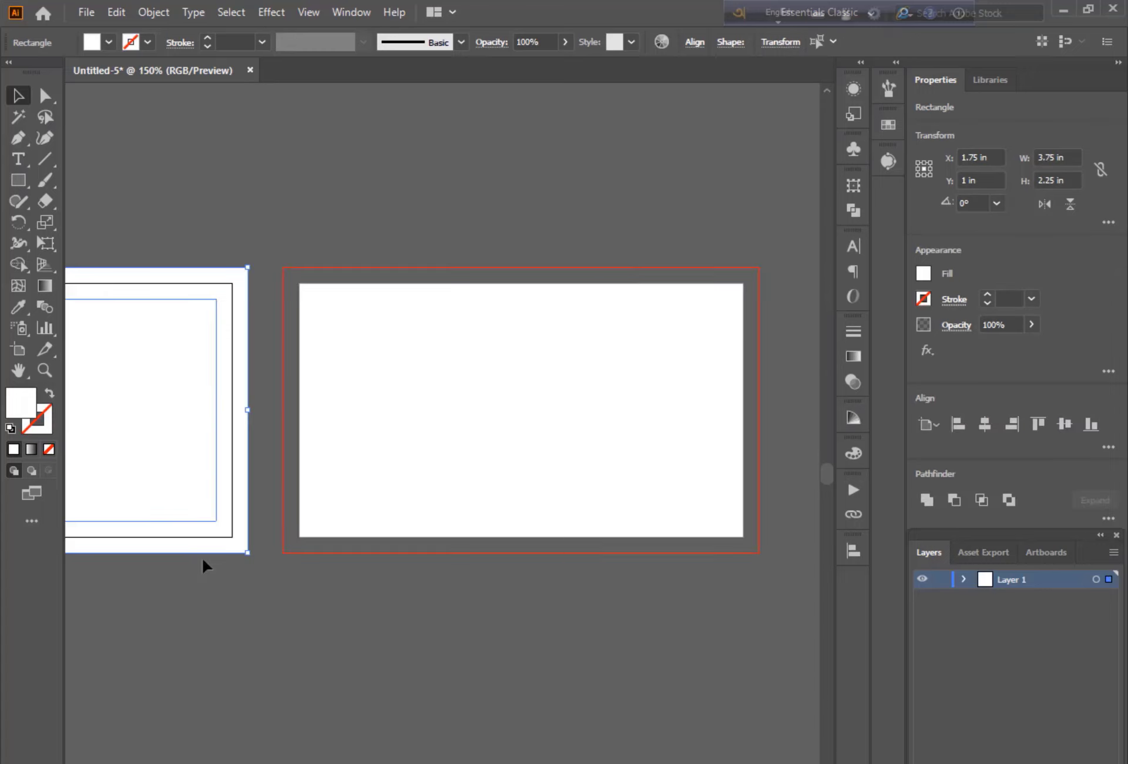
Step: Duplicate the bleed-size rectangle together with its inset guides onto the second artboard, aligned to the bleed edges
scroll(202, 558, "down", 1)
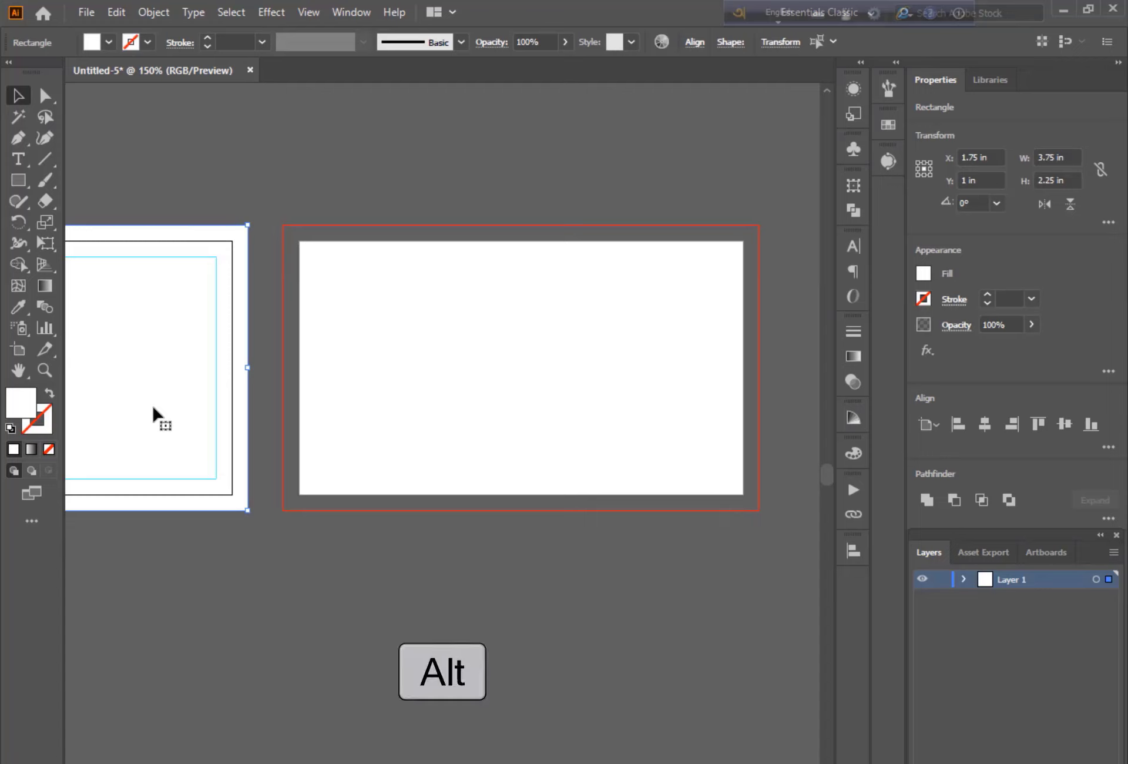
left_click_drag(161, 397, 658, 374)
left_click(681, 630)
left_click_drag(445, 571, 620, 596)
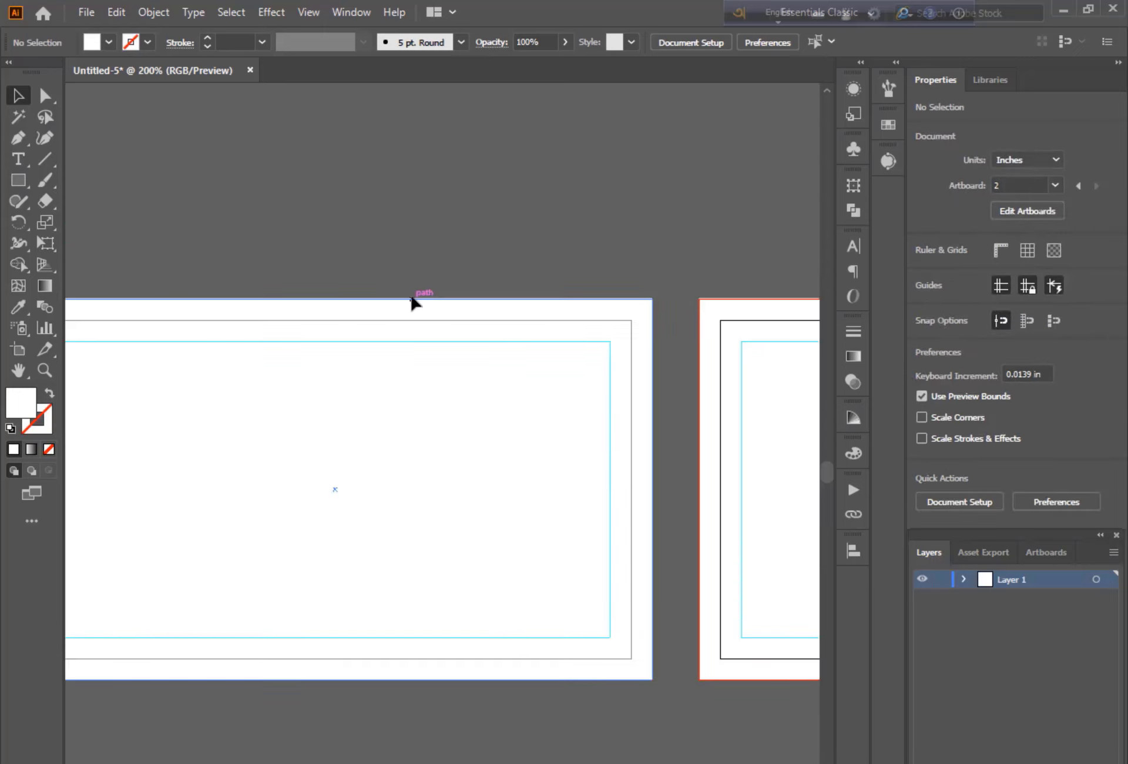
left_click_drag(337, 254, 435, 228)
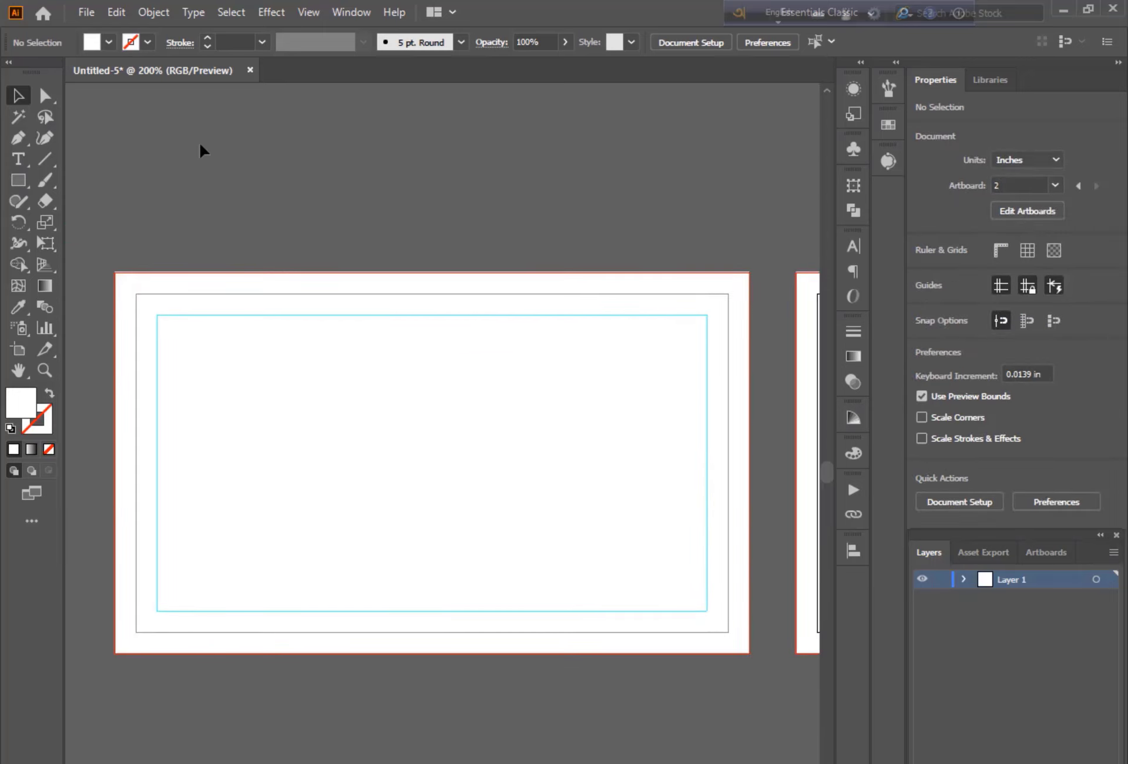
Step: Open the Web Icons symbol library and enlarge its panel to show more icons
left_click(346, 13)
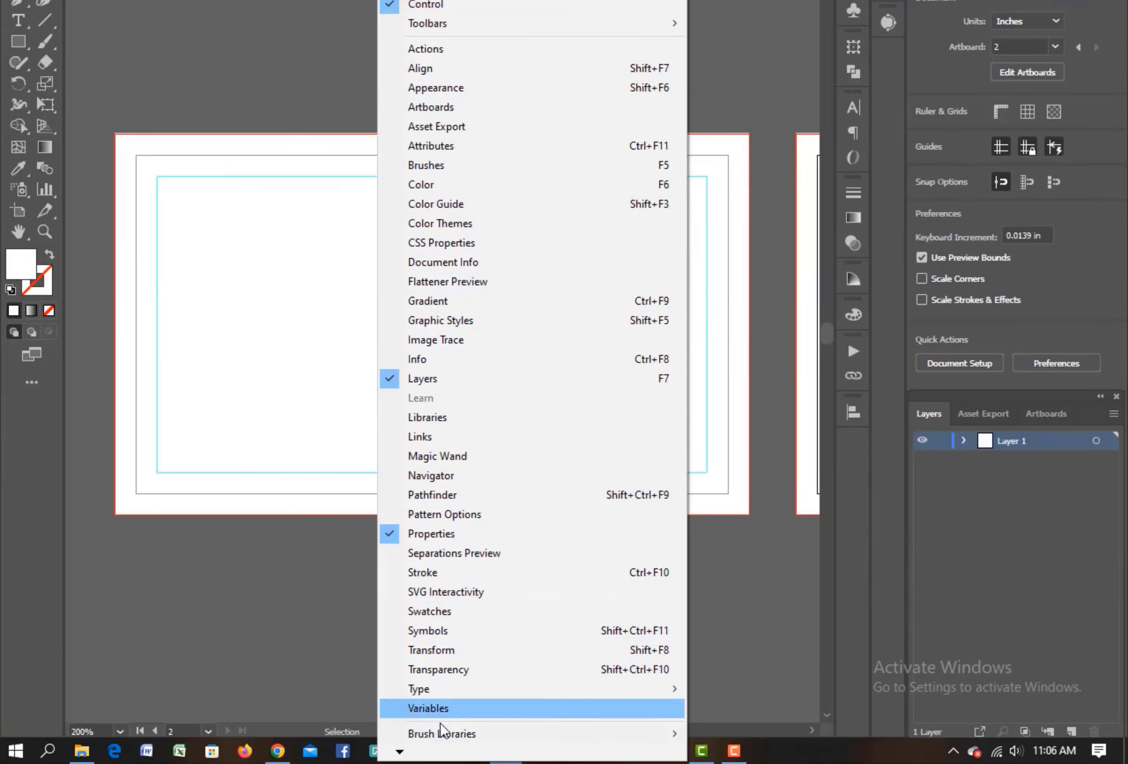
mouse_move(404, 754)
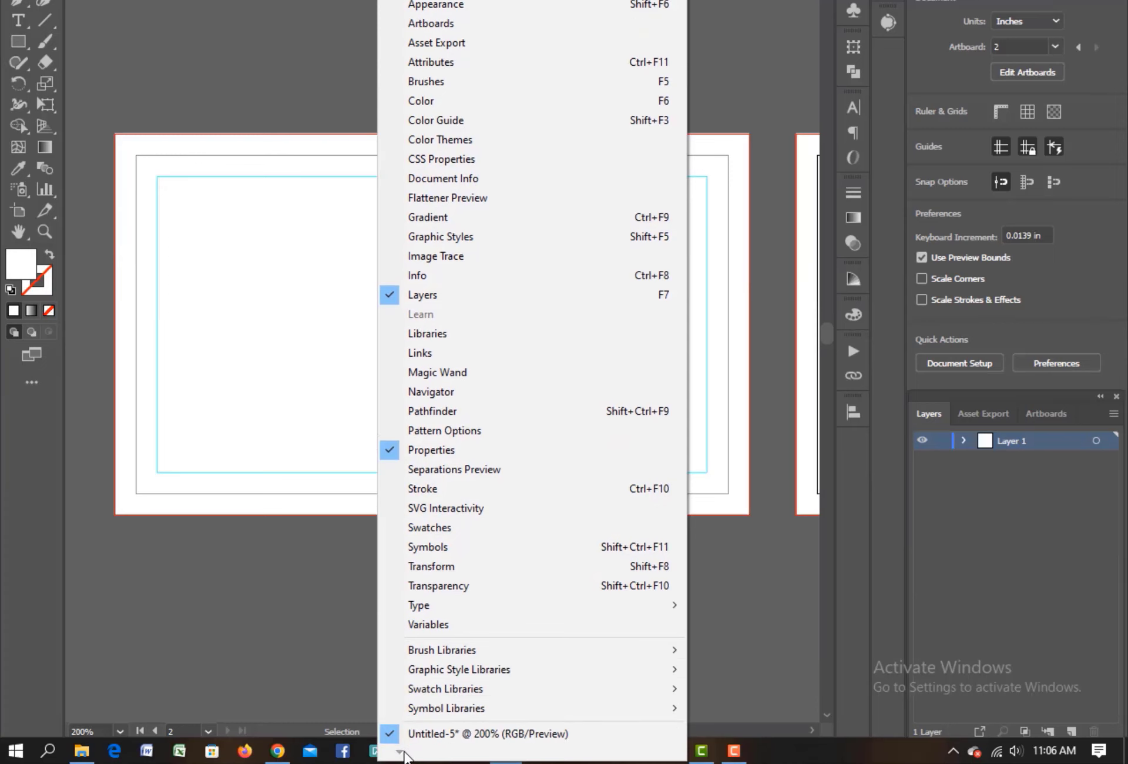
mouse_move(511, 709)
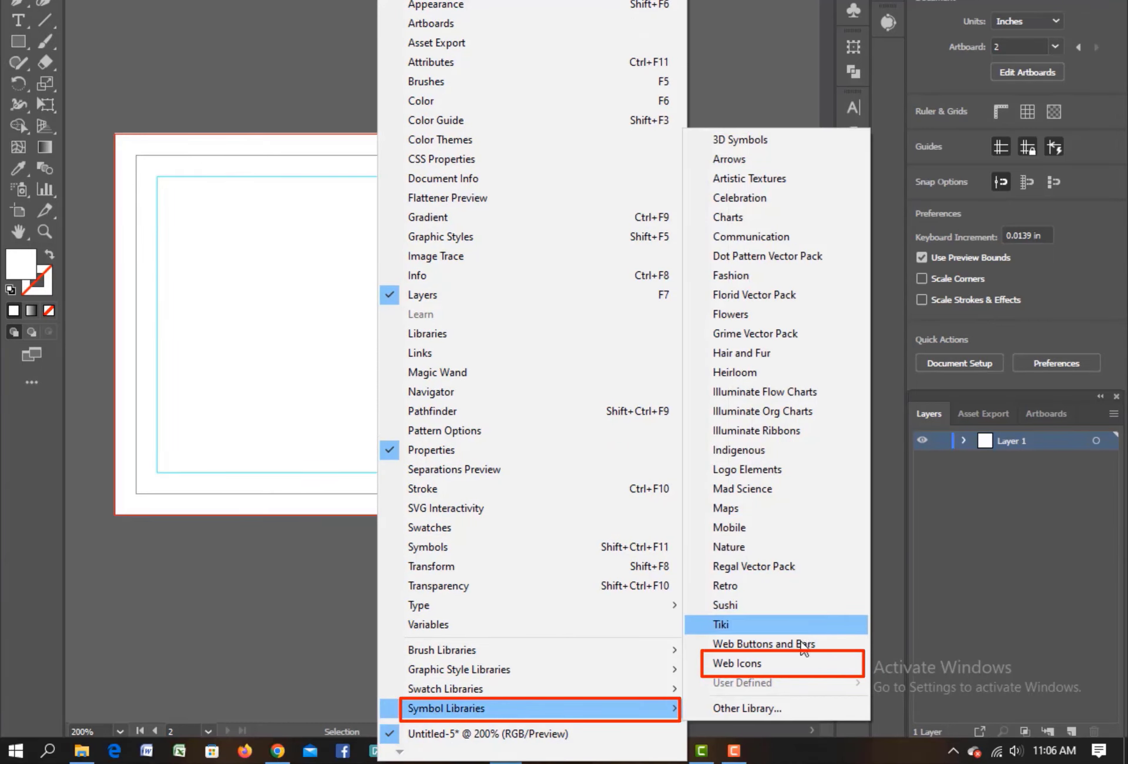
left_click(795, 661)
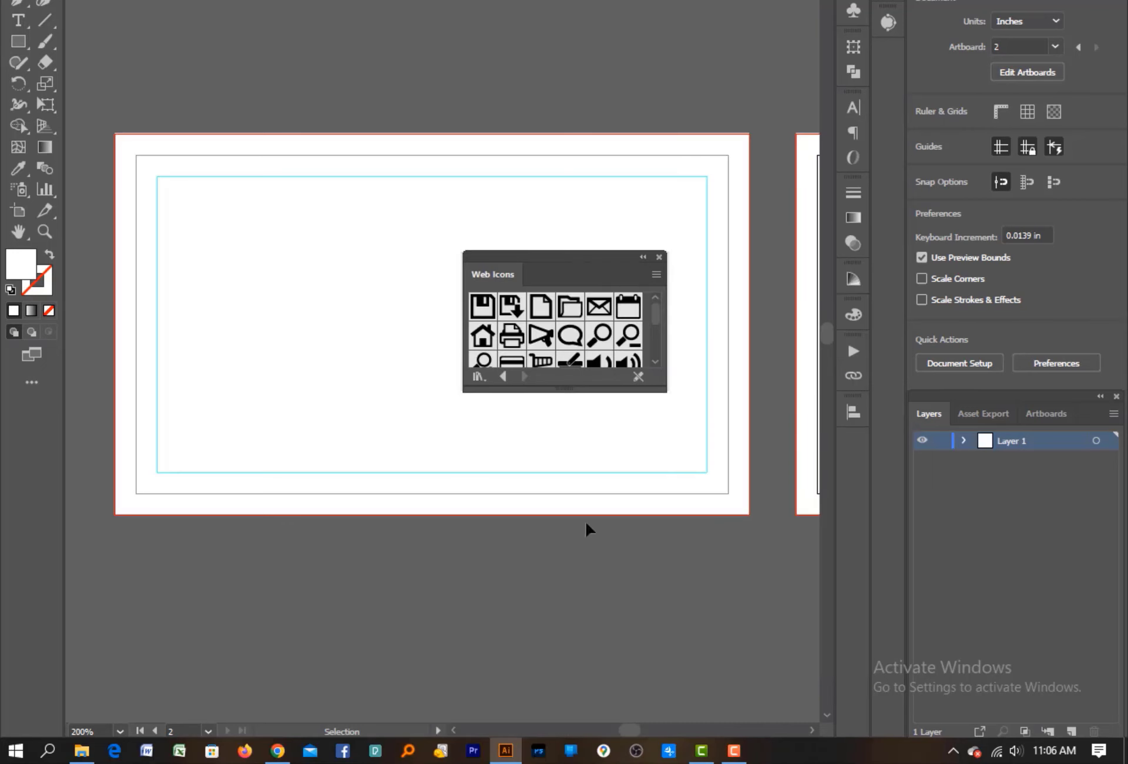
left_click_drag(559, 392, 579, 561)
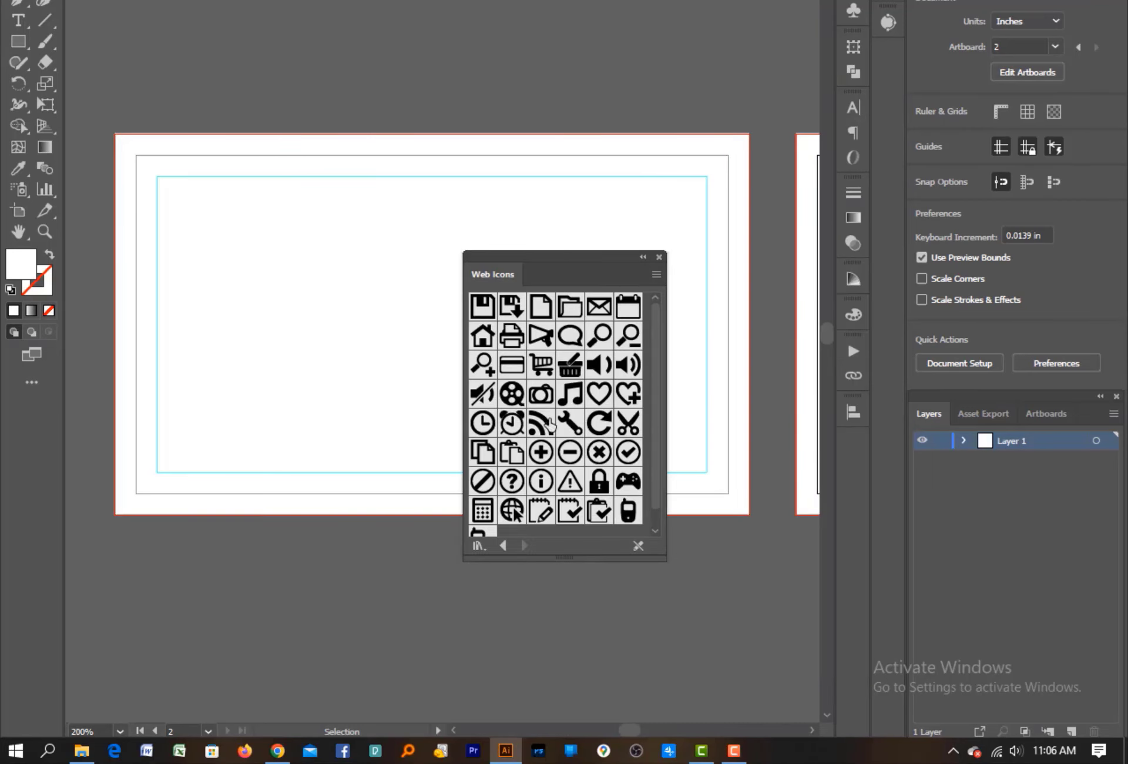
left_click_drag(553, 252, 590, 44)
Step: Place the globe-with-cursor, house and envelope symbols on the first artboard
scroll(598, 382, "down", 1)
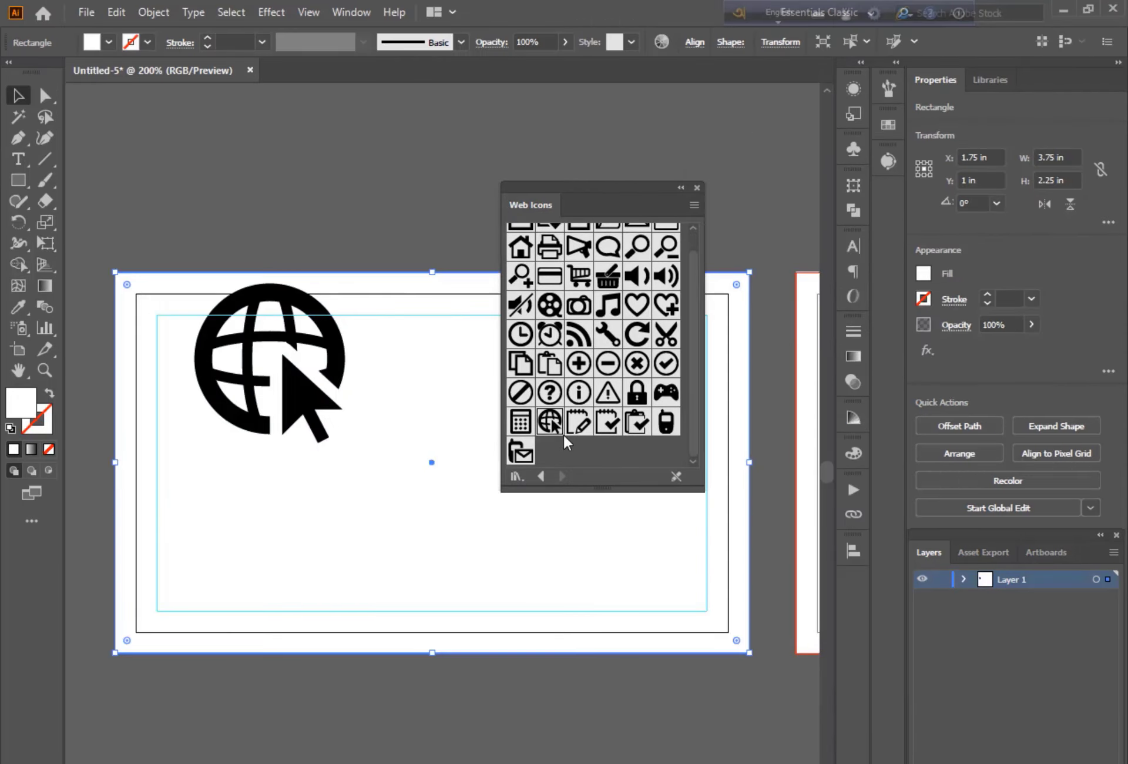
scroll(594, 395, "up", 1)
left_click_drag(519, 264, 297, 525)
scroll(641, 443, "down", 1)
scroll(633, 438, "up", 1)
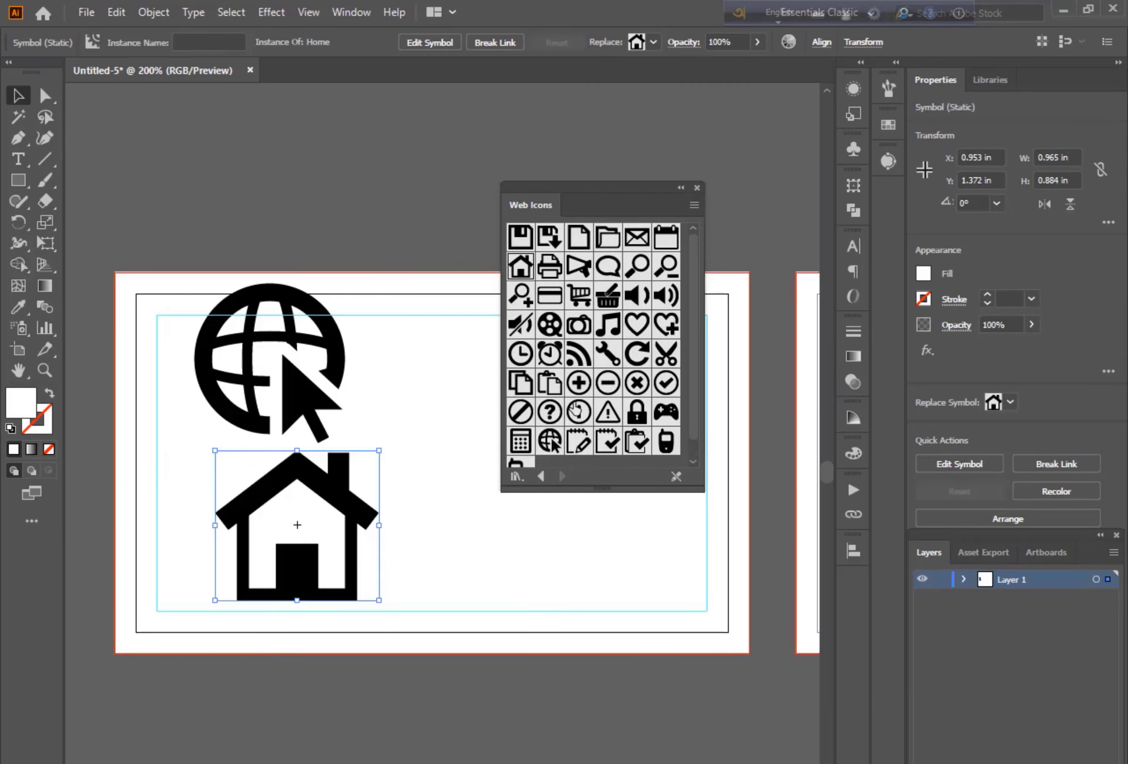
left_click_drag(638, 243, 434, 366)
left_click(527, 718)
Step: Place the mobile phone symbol from the Web Icons library below the envelope on the first artboard and close the library
scroll(659, 438, "down", 1)
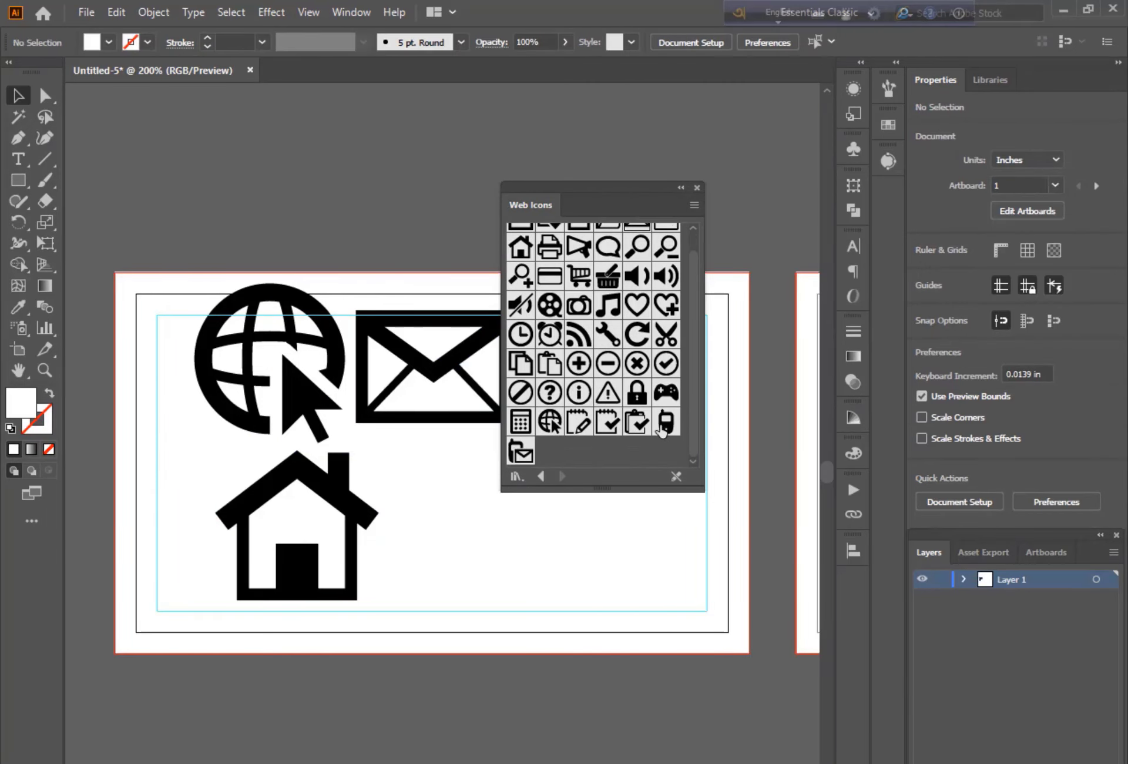
left_click(541, 476)
left_click(540, 476)
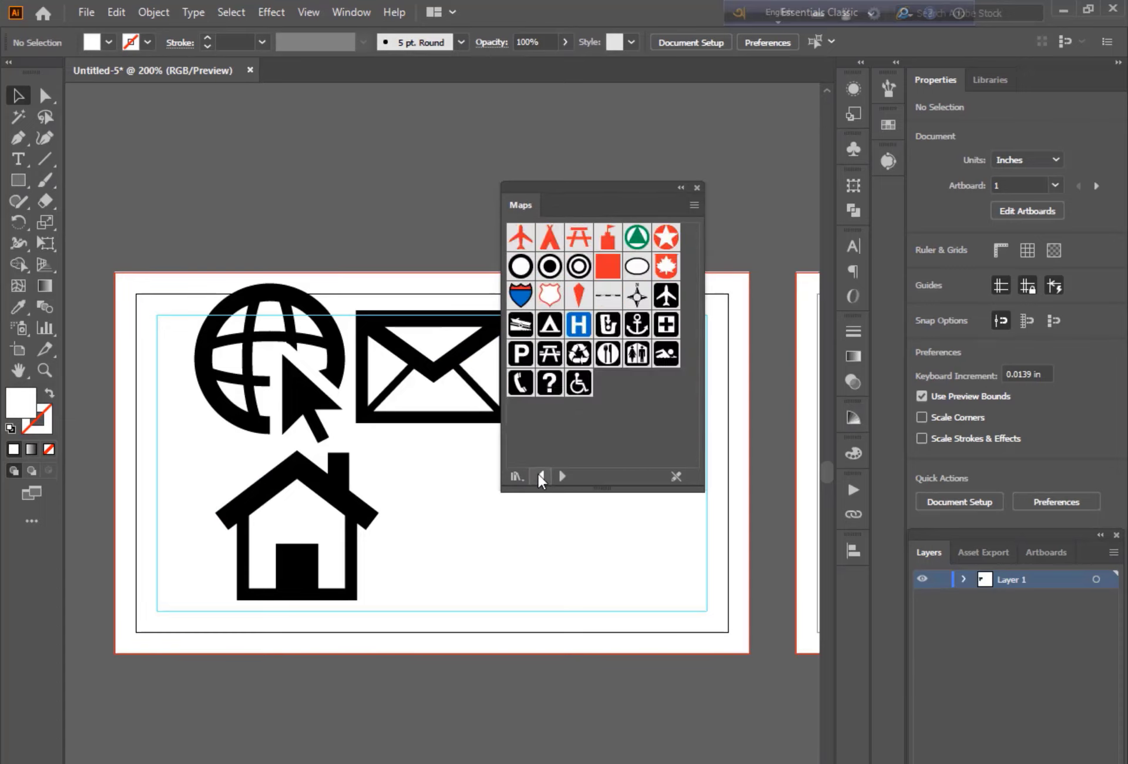
left_click(540, 476)
scroll(586, 452, "down", 1)
scroll(605, 450, "down", 3)
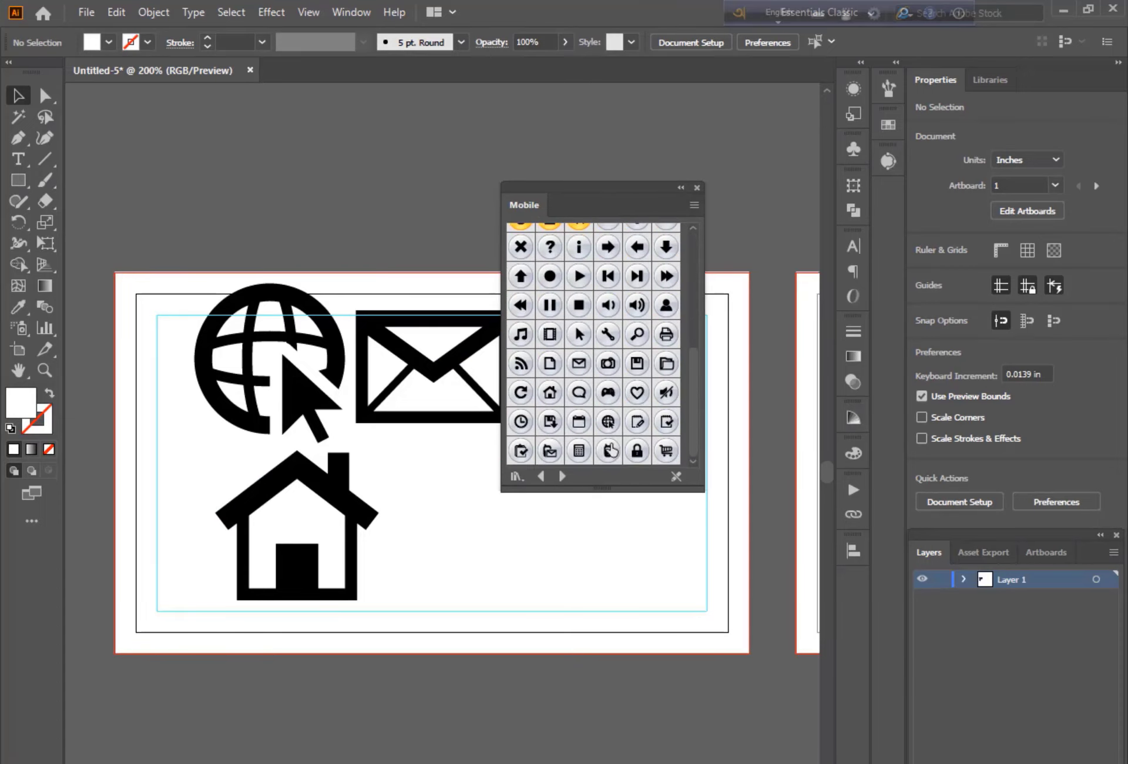
left_click(563, 476)
scroll(664, 437, "down", 2)
left_click_drag(672, 425, 468, 519)
left_click(696, 187)
Step: Scale the globe, envelope, house and phone symbols down together to small contact-icon size
left_click(453, 381)
left_click(306, 394, "shift")
left_click(305, 470, "shift")
left_click(447, 535, "shift")
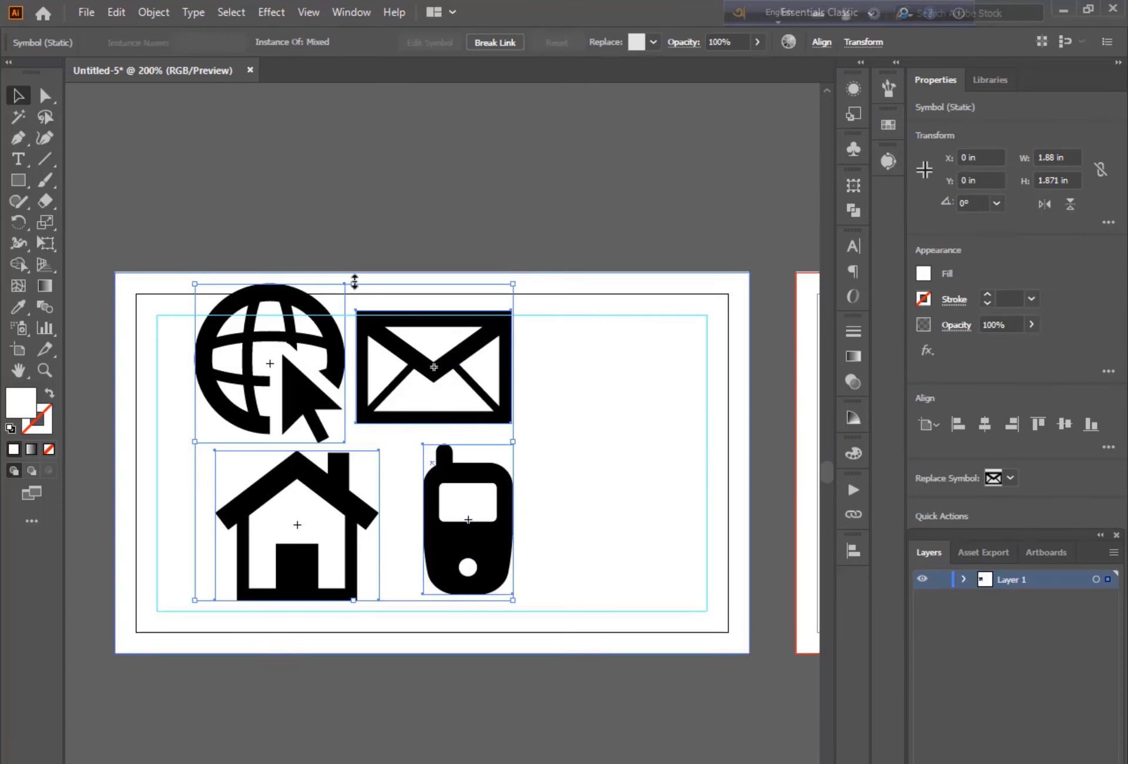
left_click_drag(355, 283, 354, 556)
left_click(315, 239)
Step: Stack the small house, globe and phone icons in a vertical column near the card's left guide
key("ctrl+plus")
key("ctrl+plus")
key("ctrl+plus")
scroll(315, 239, "left", 8)
double_click(425, 412)
key("Escape")
left_click_drag(426, 411, 259, 459)
left_click(414, 326)
left_click_drag(435, 360, 272, 550)
left_click_drag(483, 328, 254, 583)
left_click_drag(506, 412, 269, 622)
Step: Delete the envelope icon from the icon column
left_click(307, 627)
left_click(235, 600)
key("Delete")
Step: Align the house, globe and phone icons by horizontal center relative to the selection and distribute their vertical centers evenly
left_click(270, 529)
left_click(269, 458, "shift")
left_click(264, 611, "shift")
left_click(854, 551)
left_click(679, 589)
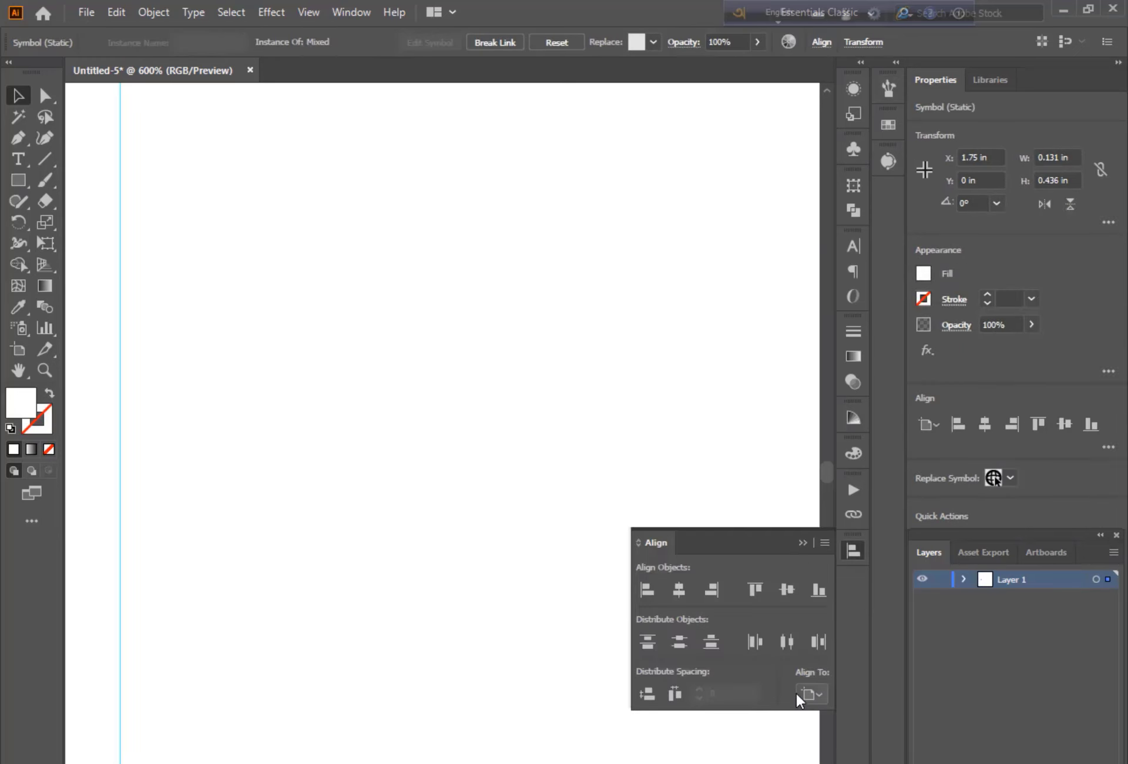
key("ctrl+z")
left_click(806, 695)
left_click(824, 713)
left_click(680, 590)
left_click(688, 638)
left_click(400, 499)
Step: Add the 6 pt text "Your location here" beside the house icon
left_click(25, 164)
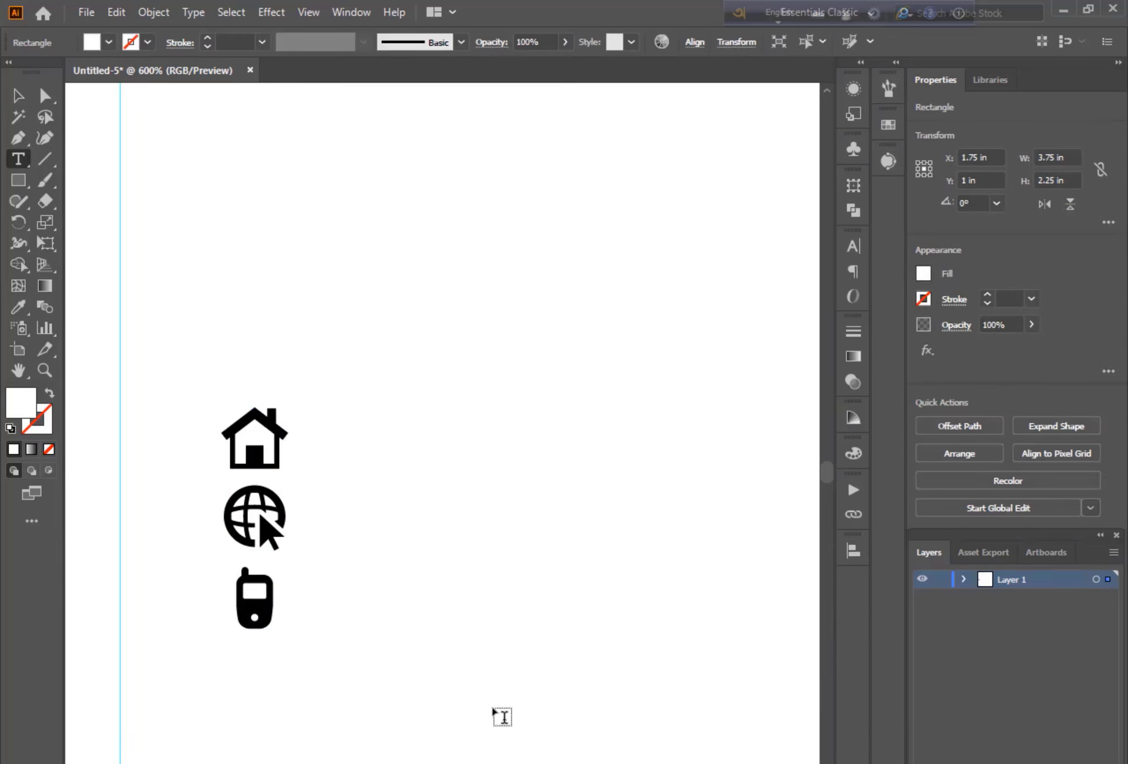
left_click(312, 444)
key("BackSpace")
left_click(997, 467)
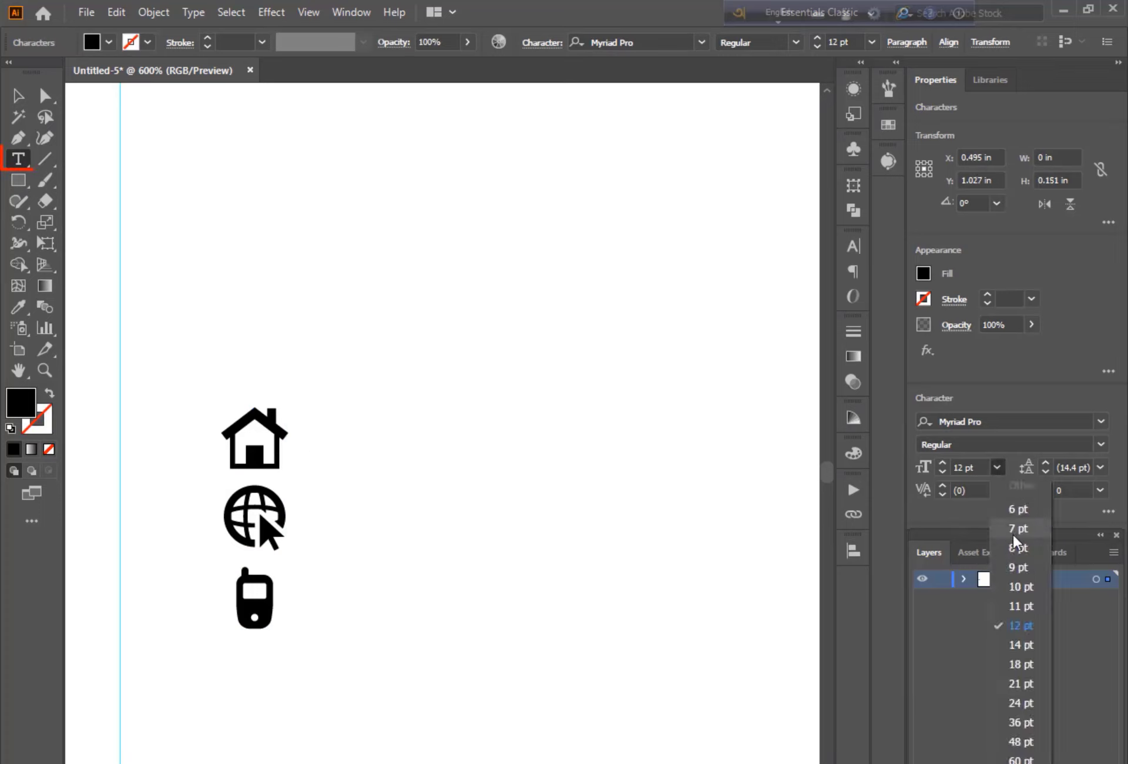
left_click(1018, 508)
type("Your lo")
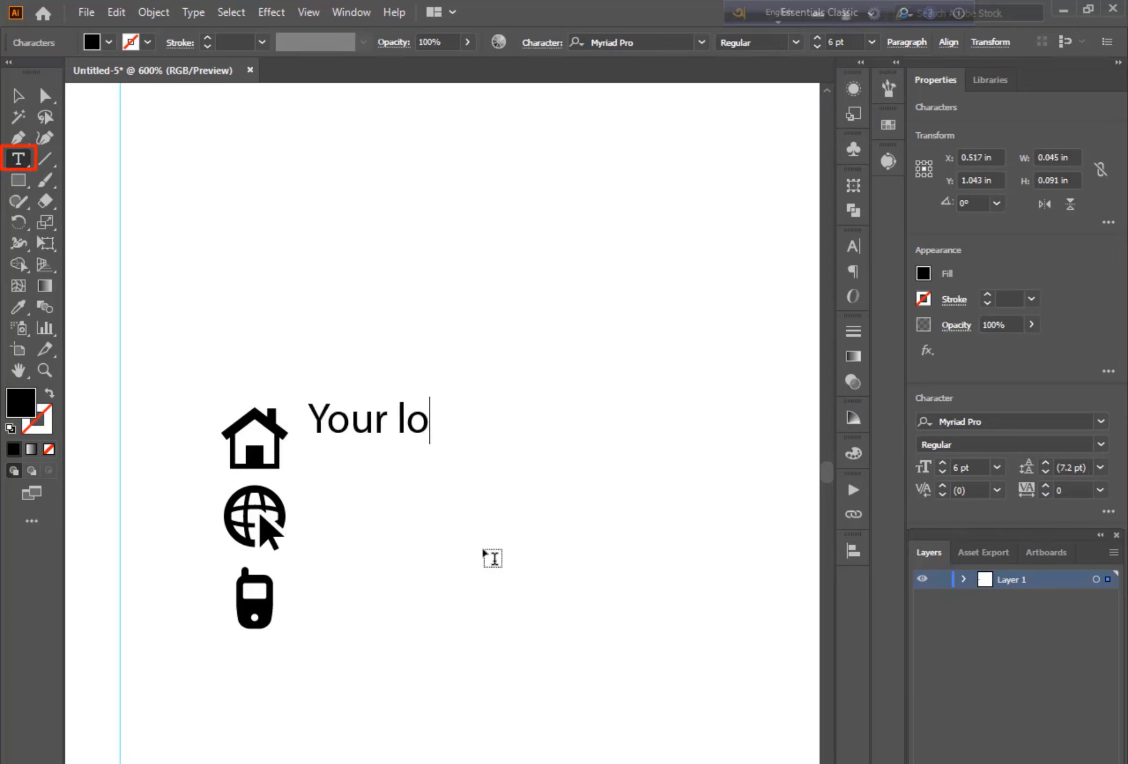
type("cation here")
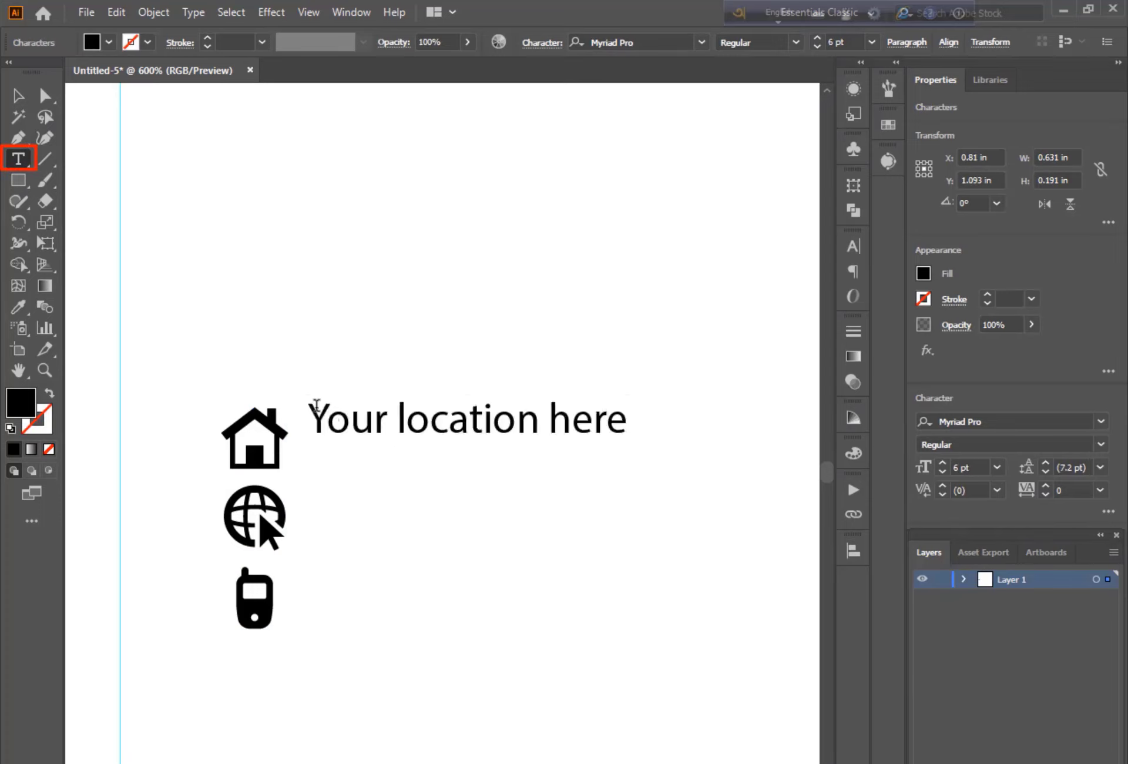
Step: Repeat "Your location here" as a second line in the same text object
left_click_drag(315, 410, 618, 419)
key("ctrl+c")
left_click(636, 421)
key("Return")
key("ctrl+v")
left_click(18, 95)
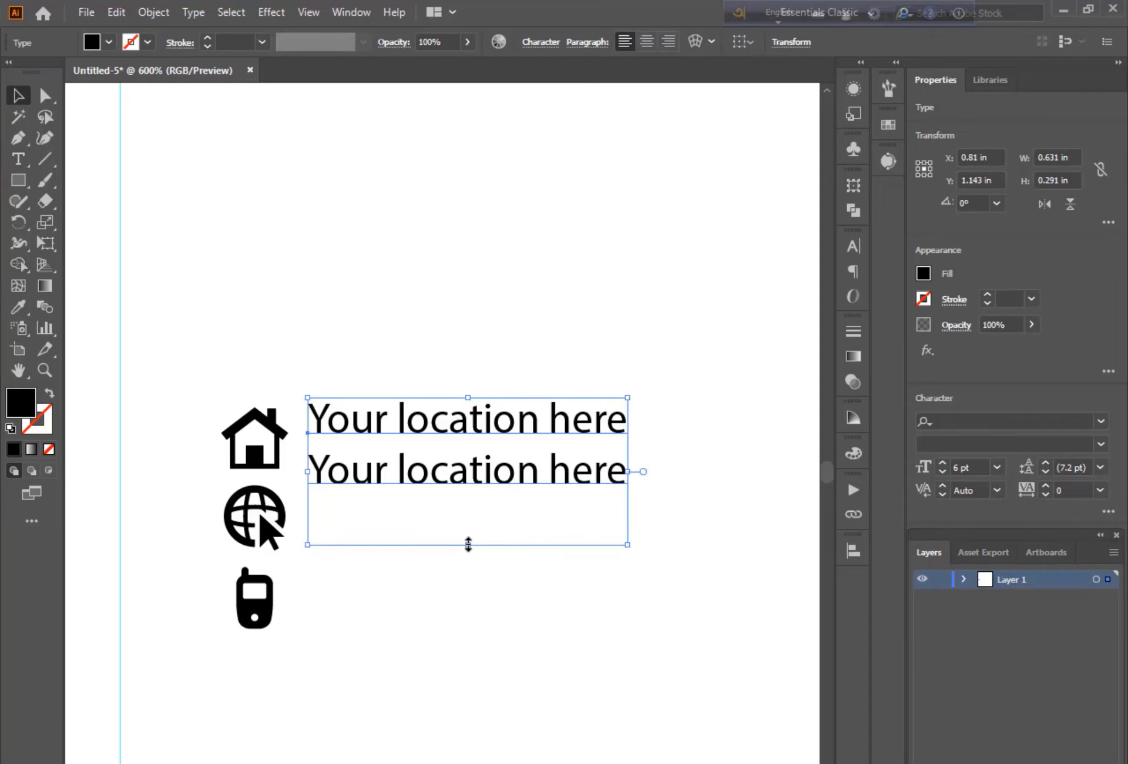
Step: Set the two-line location text in Roboto Bold, scaled to about 5.49 pt, and place it beside the house icon
left_click(999, 422)
type("roboto")
left_click(739, 762)
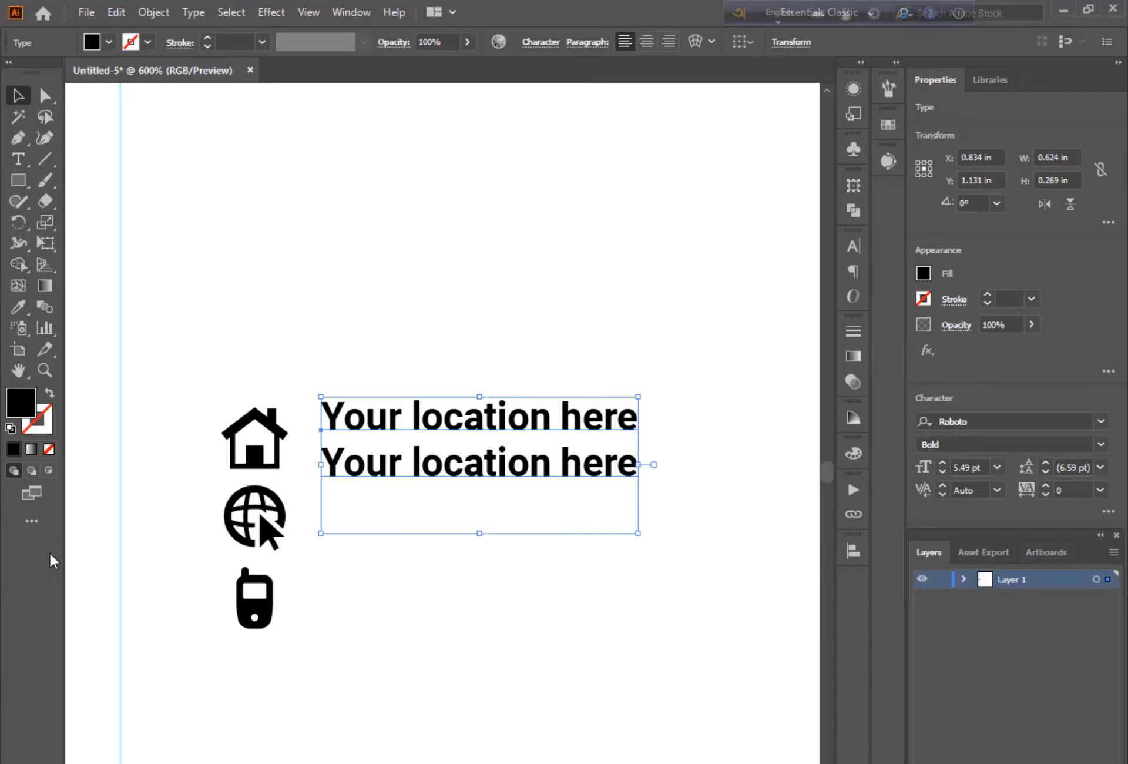
double_click(385, 464)
double_click(18, 95)
left_click(673, 605)
left_click_drag(432, 467, 432, 551)
double_click(632, 551)
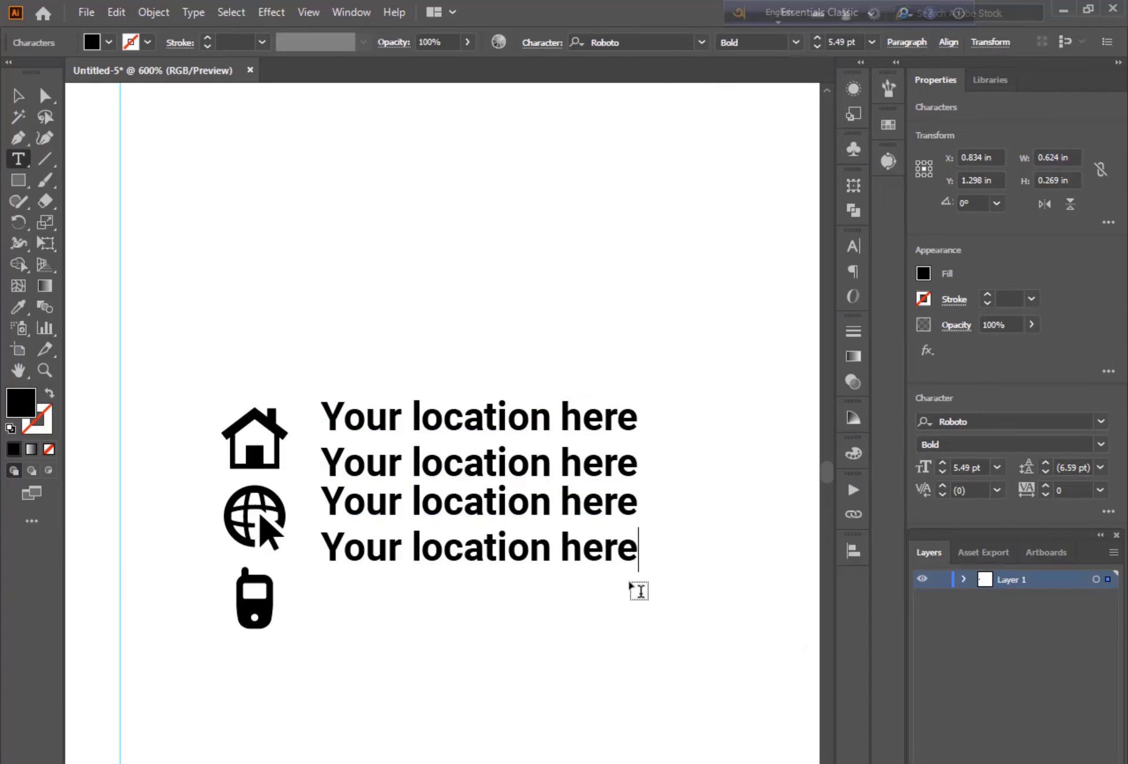
key("BackSpace")
key("BackSpace")
key("BackSpace")
key("BackSpace")
key("BackSpace")
key("BackSpace")
key("BackSpace")
key("BackSpace")
key("BackSpace")
key("BackSpace")
key("BackSpace")
key("BackSpace")
key("BackSpace")
key("BackSpace")
key("BackSpace")
key("BackSpace")
key("BackSpace")
key("BackSpace")
key("BackSpace")
key("BackSpace")
type("youremai")
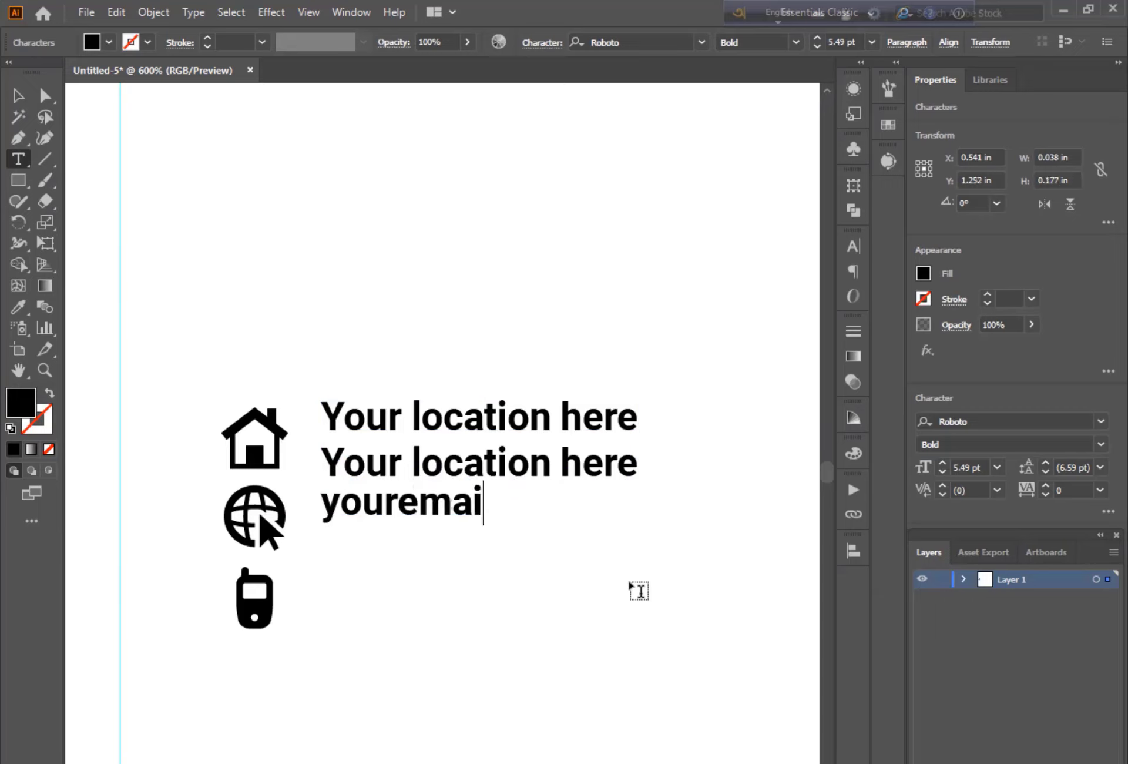
type("l@gmail.com")
key("Return")
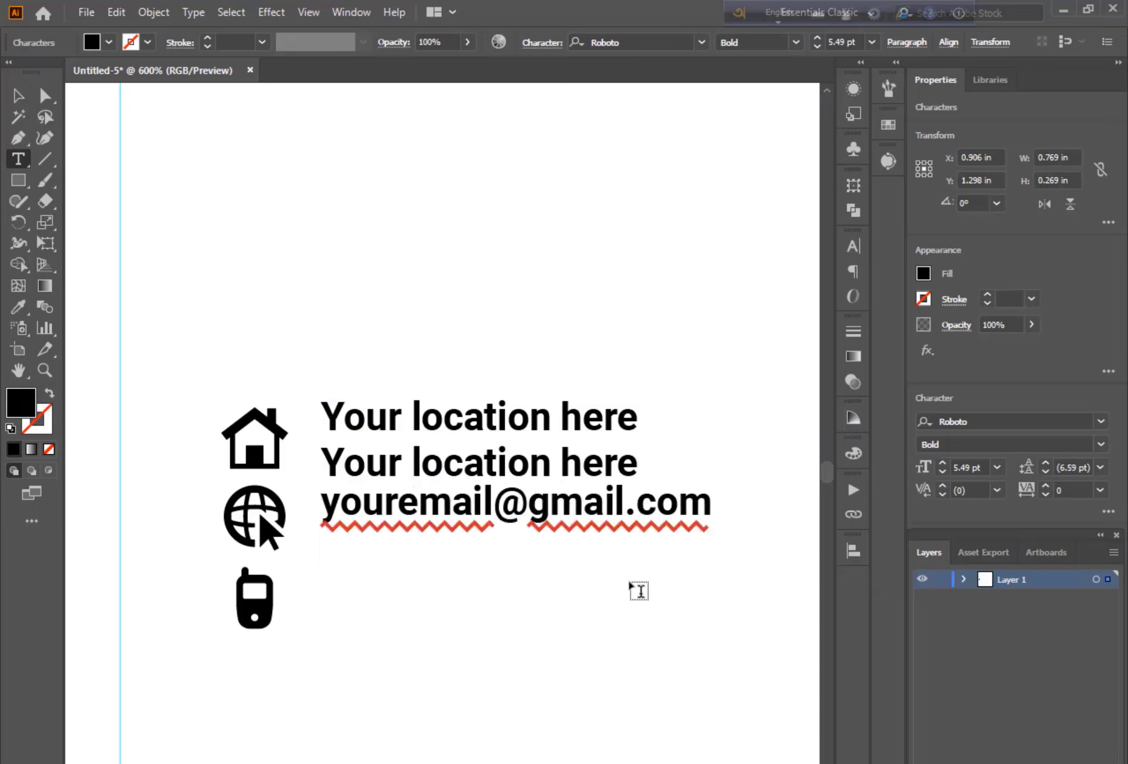
type("www.website.com")
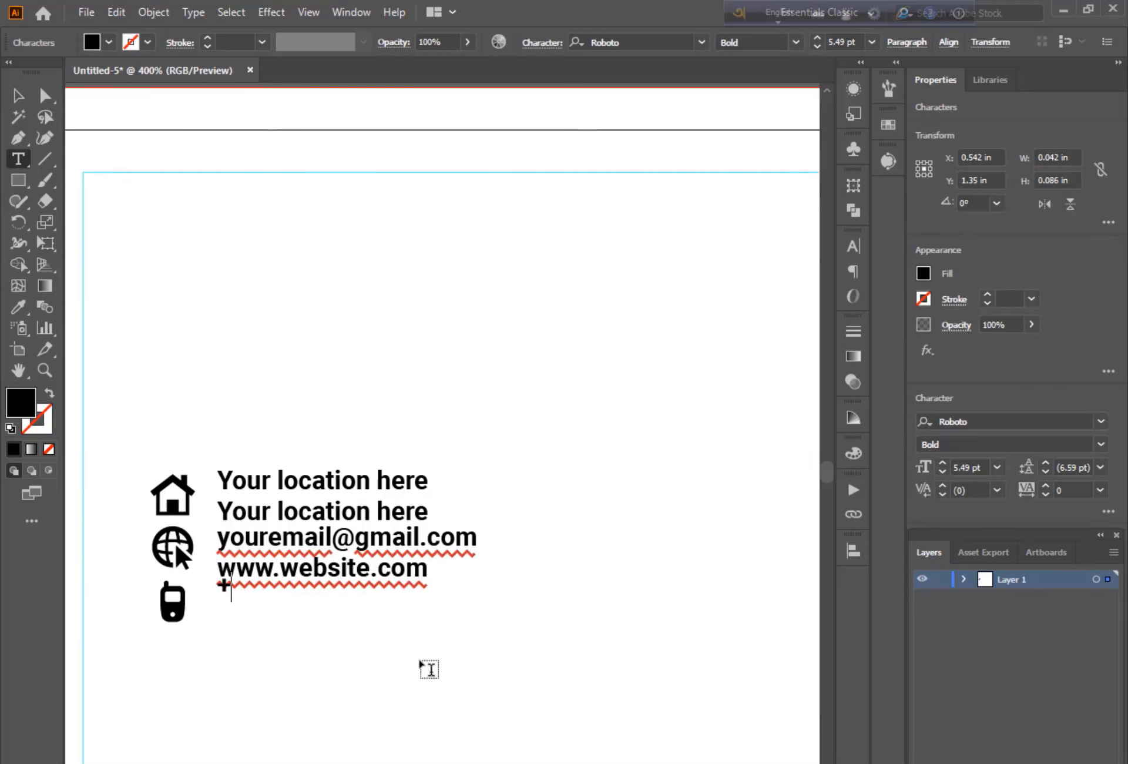
Step: Enter two placeholder phone numbers on separate lines in the text beside the phone icon
type("+000 123 456 789")
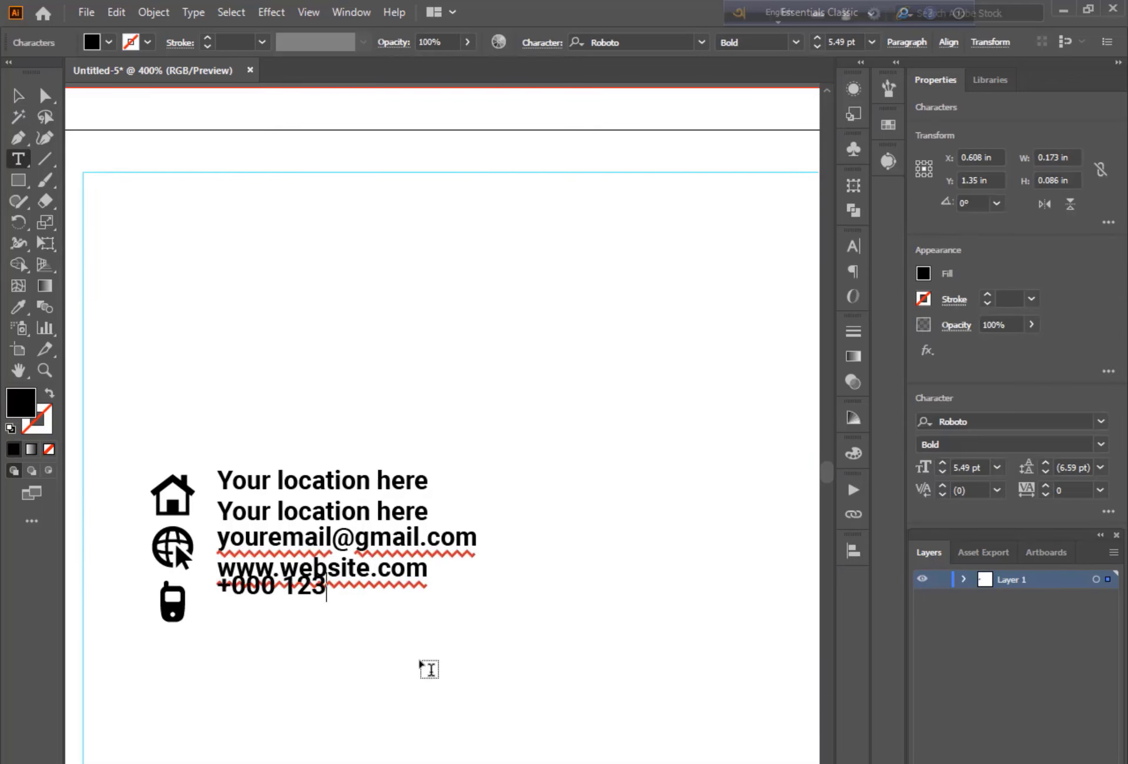
key("Return")
type("+000 987 654 321")
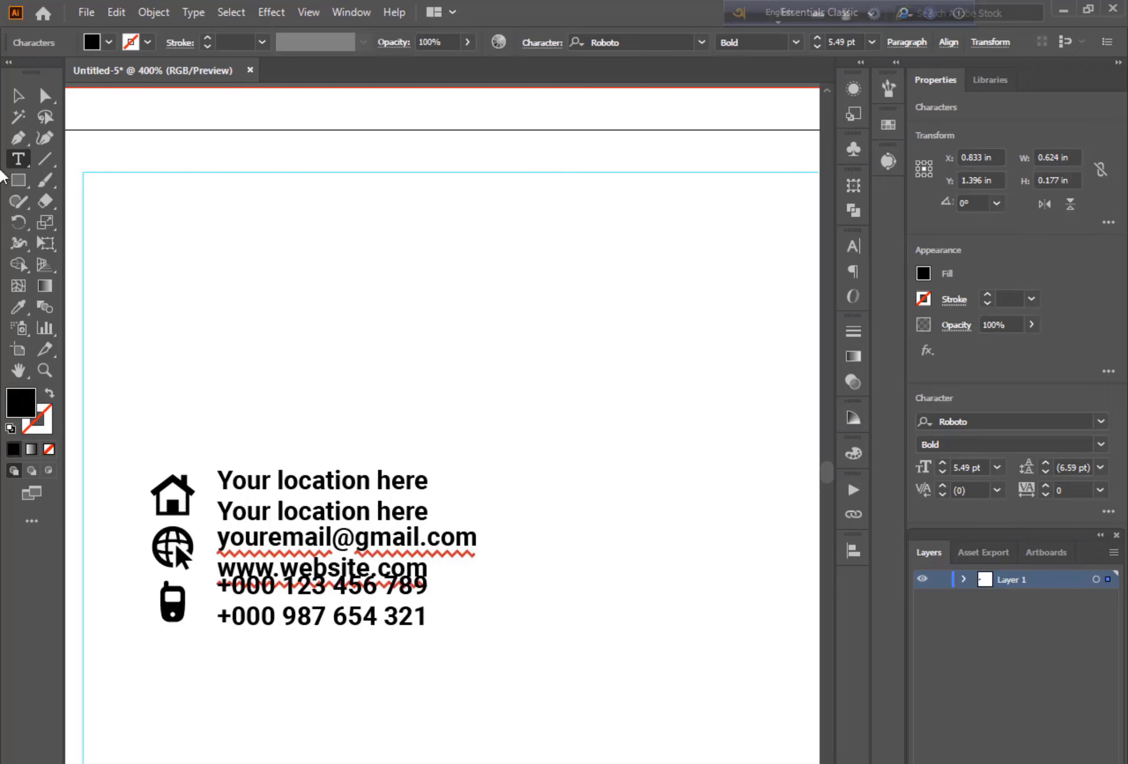
left_click(18, 96)
left_click(446, 645)
Step: Scale down the phone-number text and position it beside the phone icon
scroll(446, 646, "up", 2)
left_click_drag(117, 634, 398, 658)
left_click(329, 608)
left_click_drag(689, 637, 504, 584)
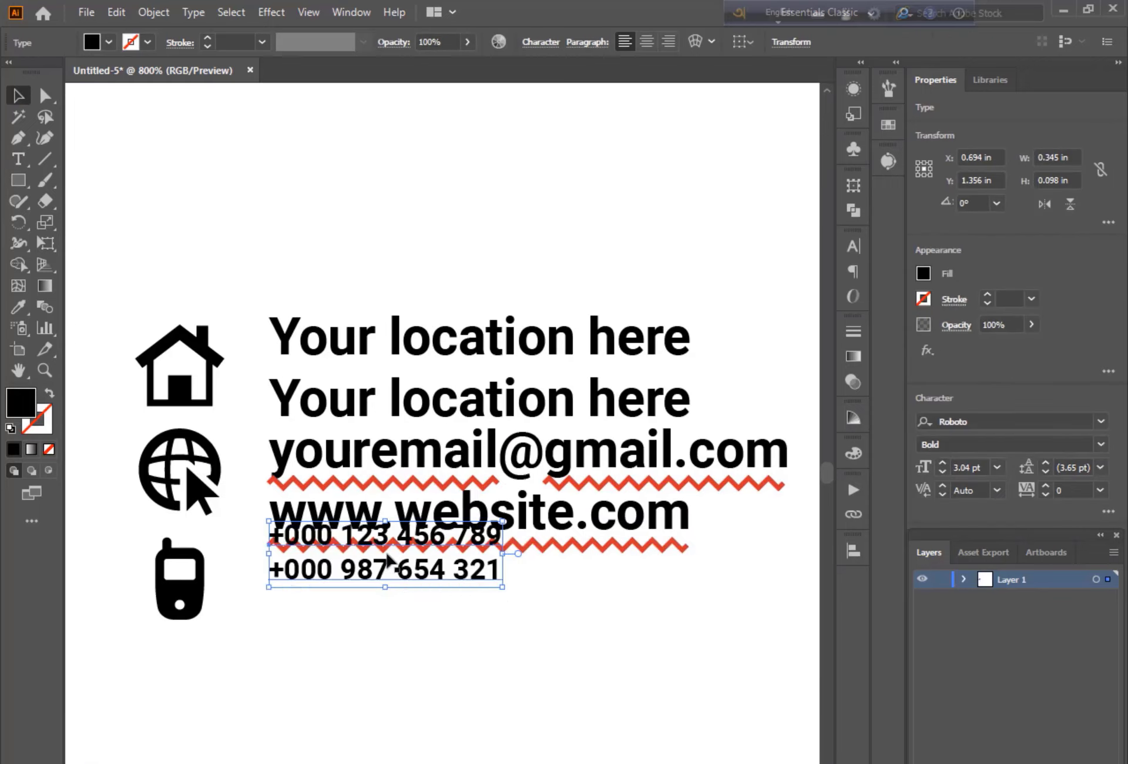
left_click_drag(390, 558, 370, 589)
left_click_drag(484, 615, 536, 629)
left_click_drag(422, 561, 406, 561)
left_click_drag(409, 567, 411, 567)
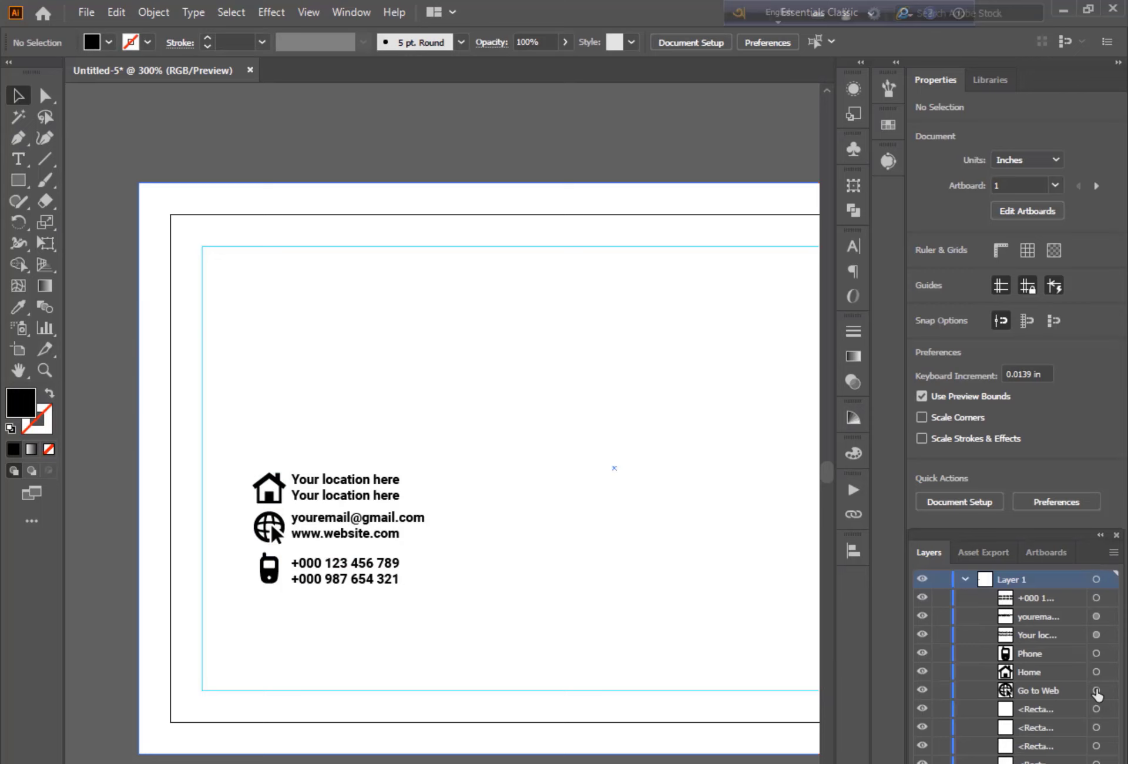
Step: Group the house, globe and phone icons and clear the selection
left_click_drag(614, 464, 247, 593)
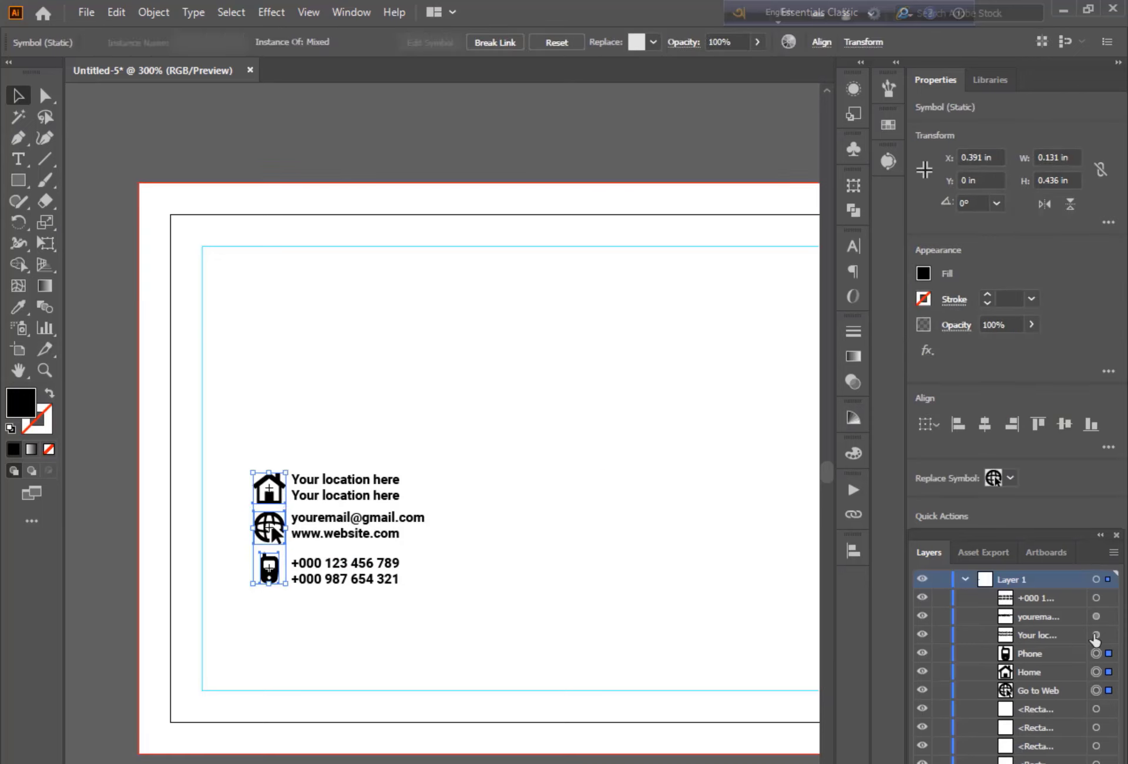
key("ctrl+g")
key("ctrl+shift+a")
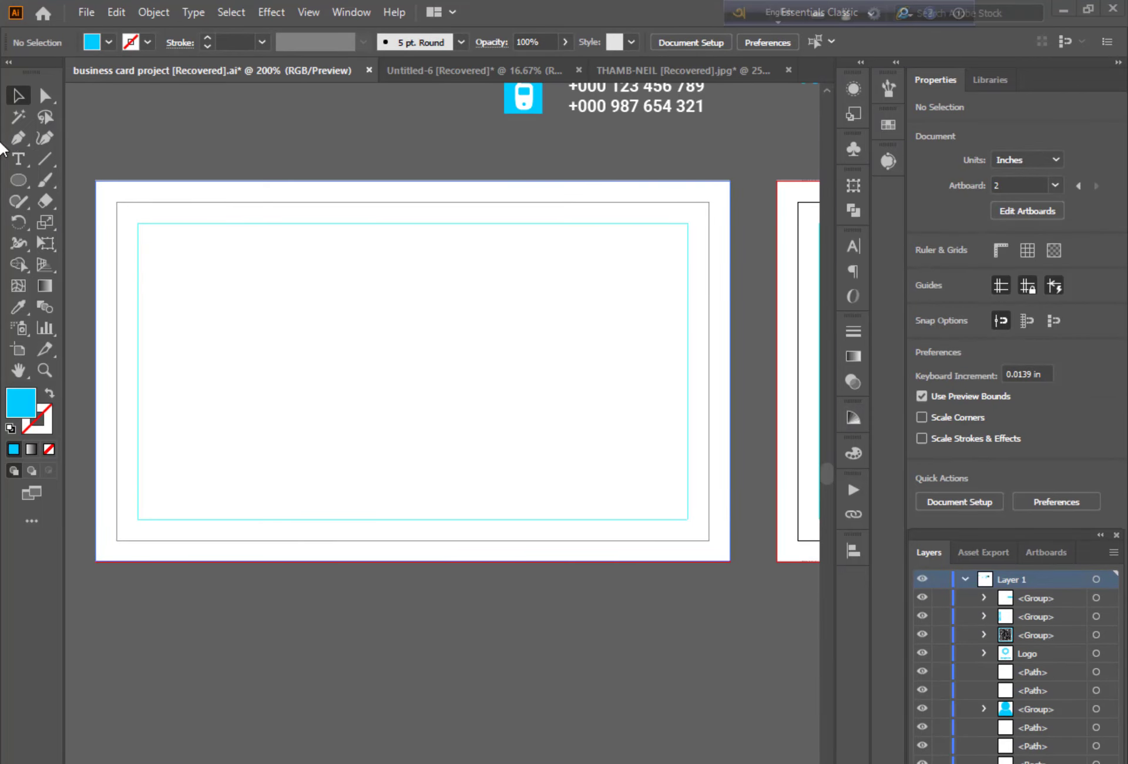
Step: Start a Pen tool path on the left bleed edge of the blank card in the business card project document
left_click(18, 139)
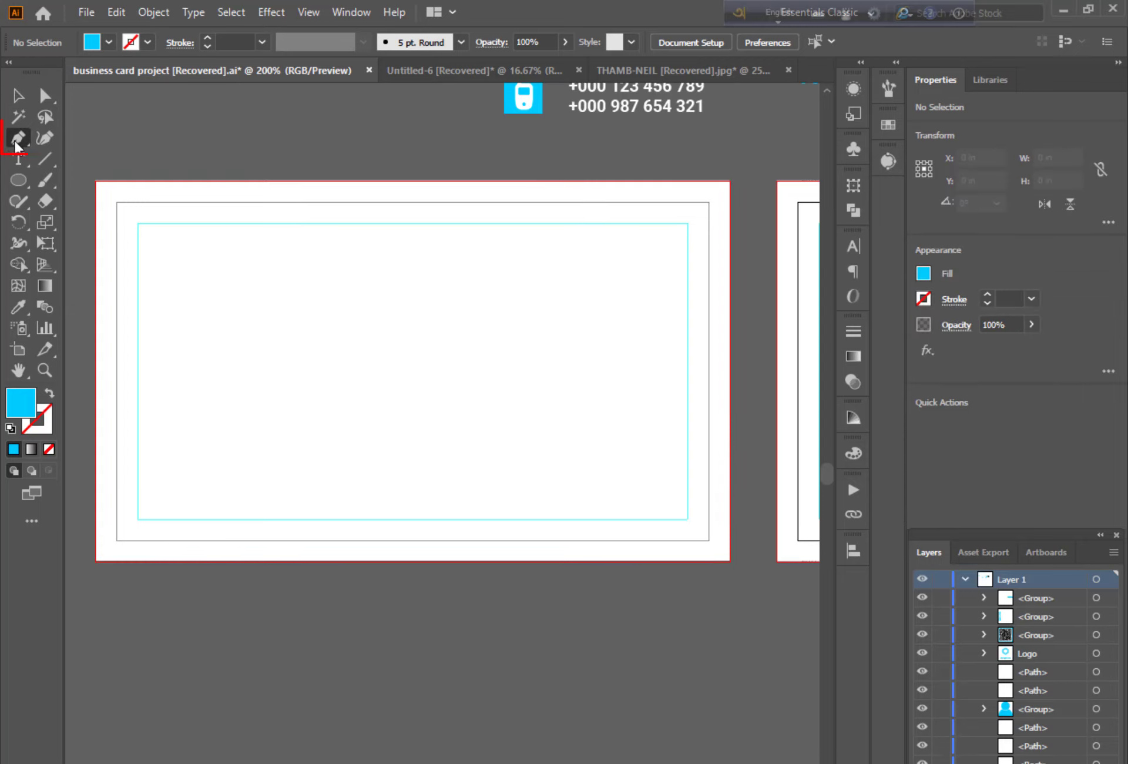
left_click(95, 299)
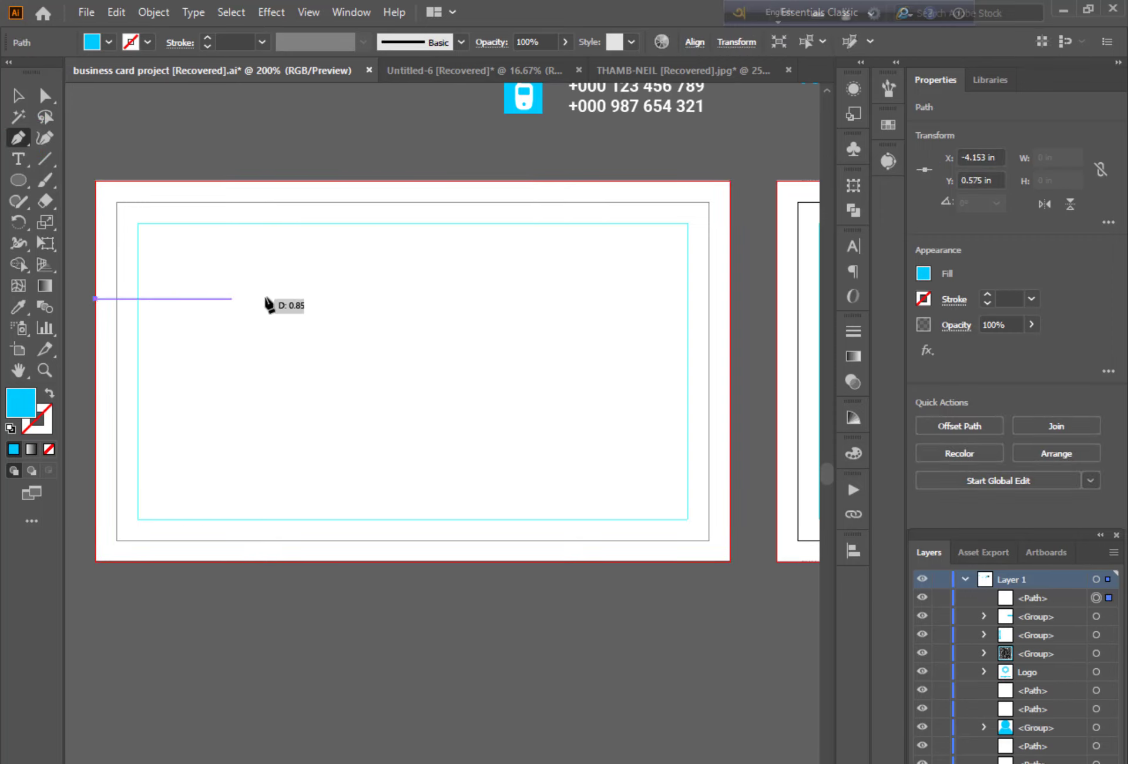